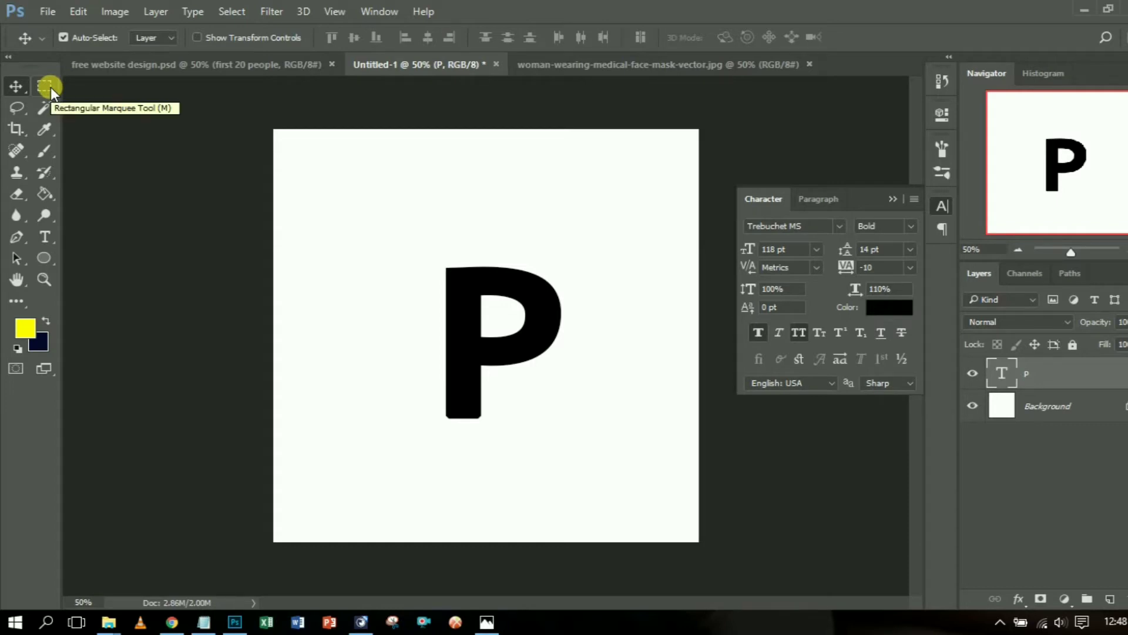
left_click(50, 87)
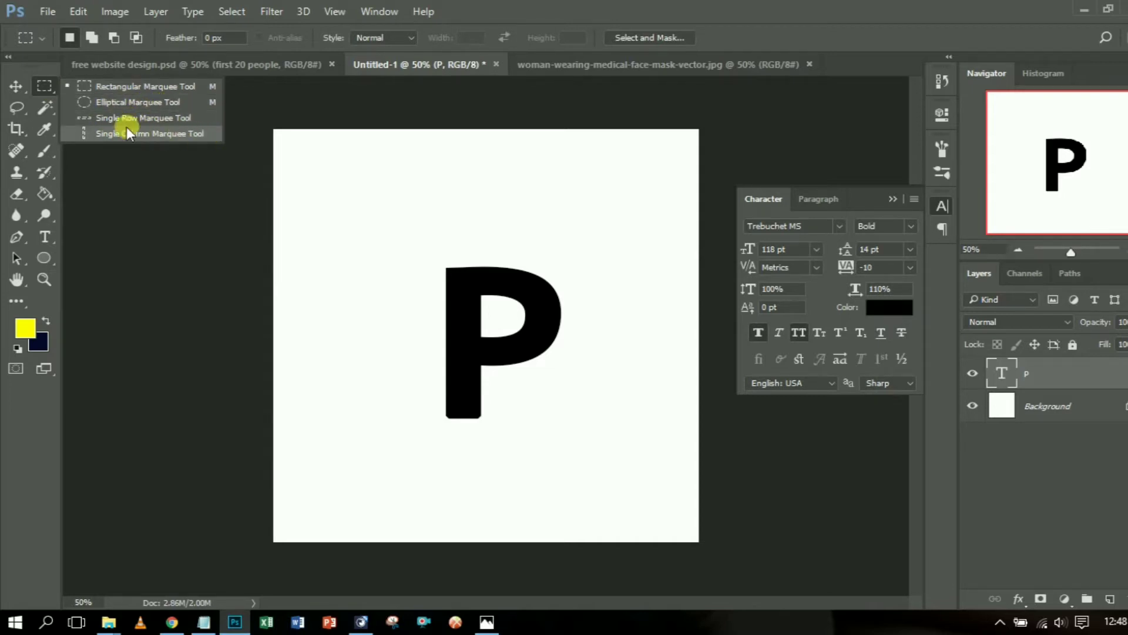
left_click(48, 85)
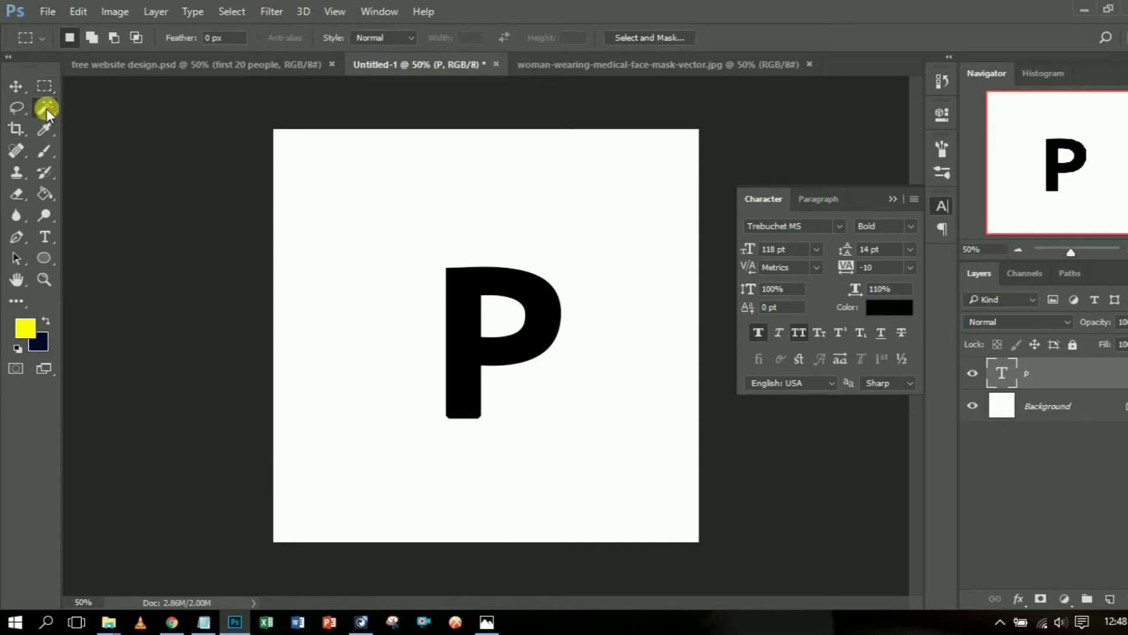
left_click(47, 108)
left_click(47, 108)
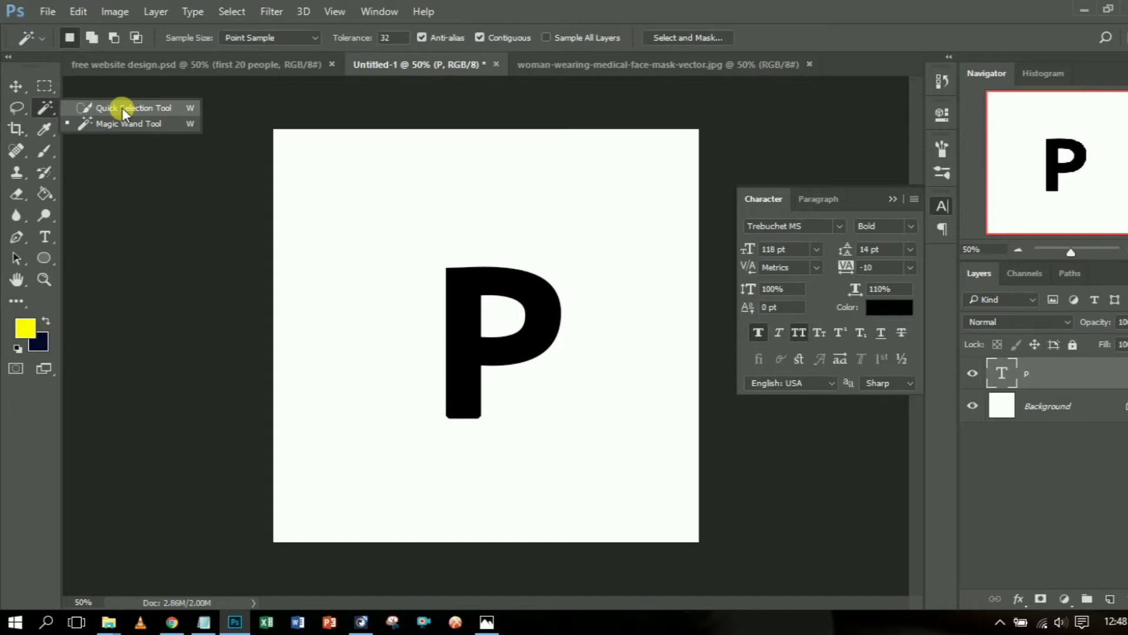
left_click(48, 108)
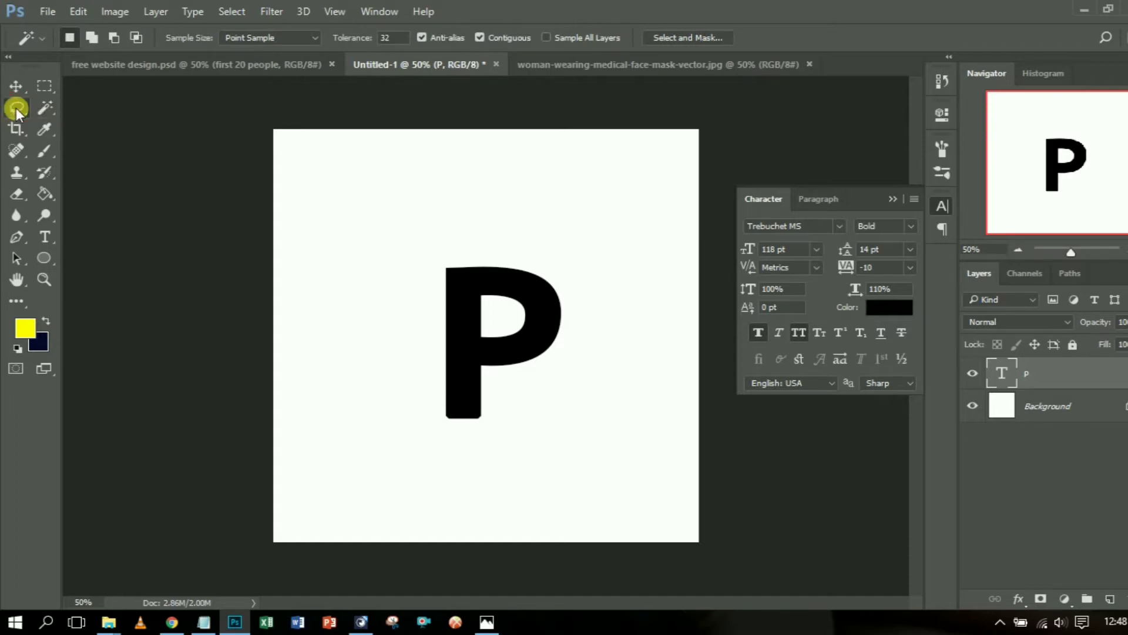
left_click(16, 109)
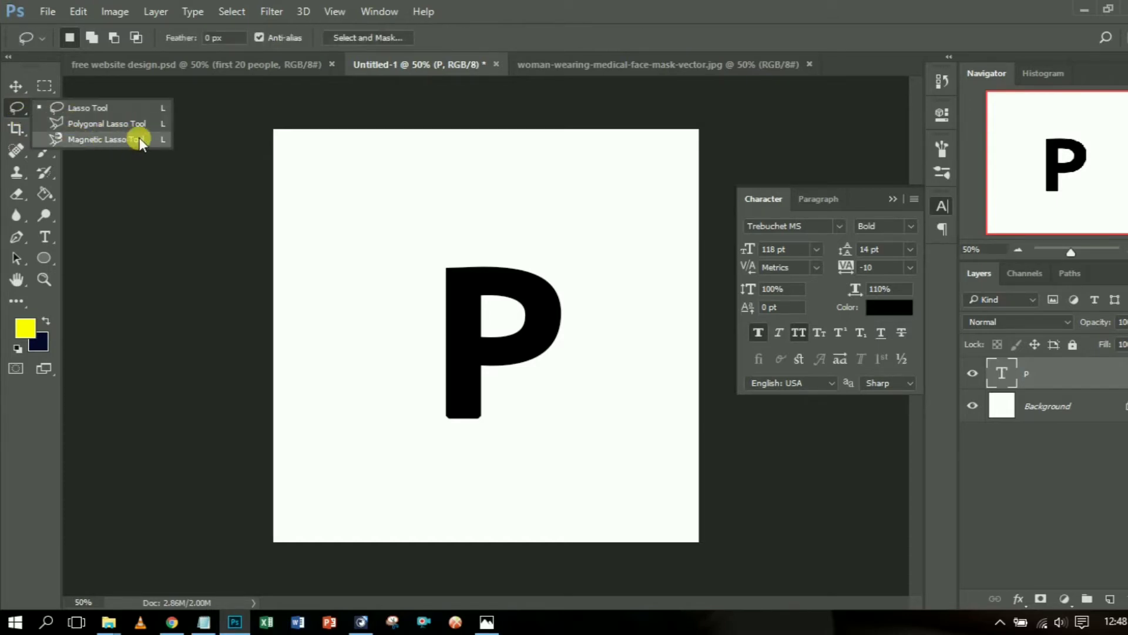
left_click(10, 111)
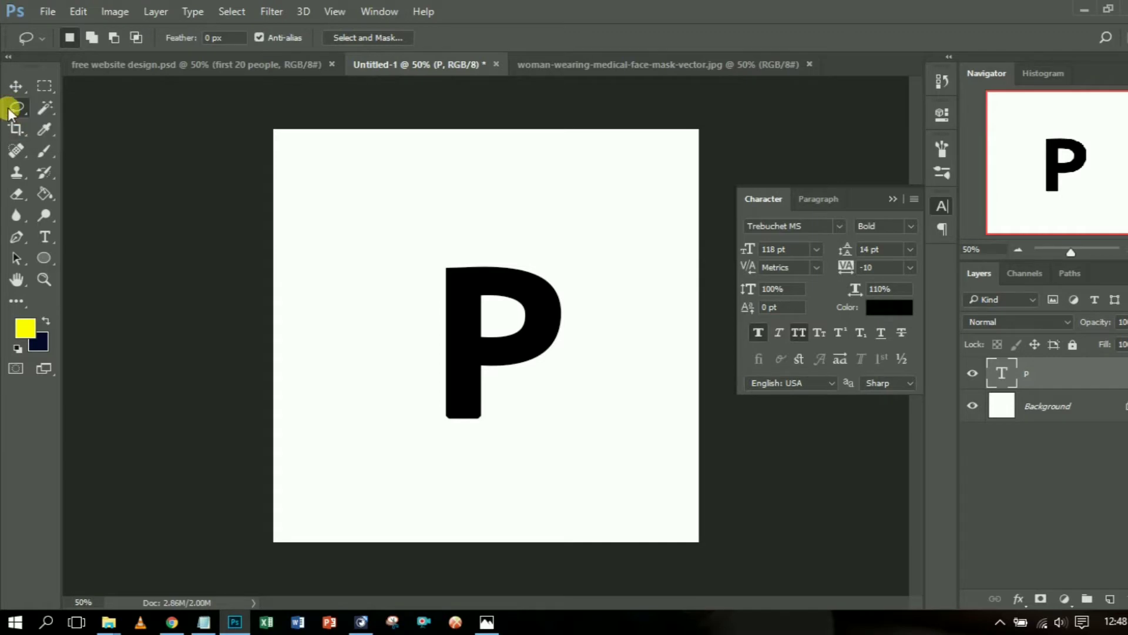
left_click(18, 237)
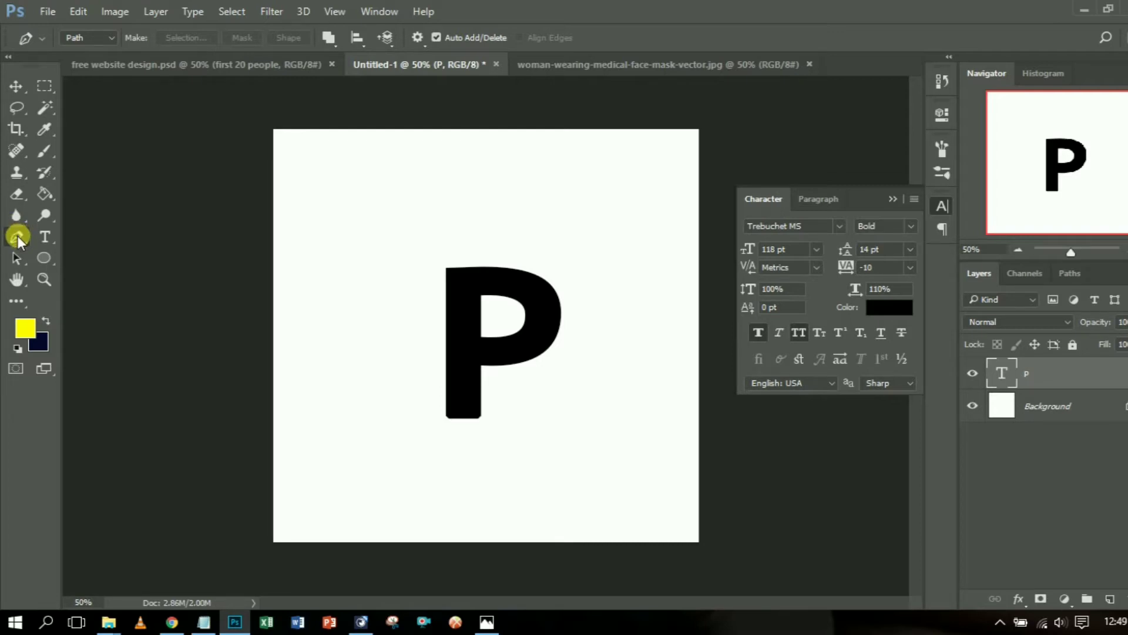
left_click(44, 86)
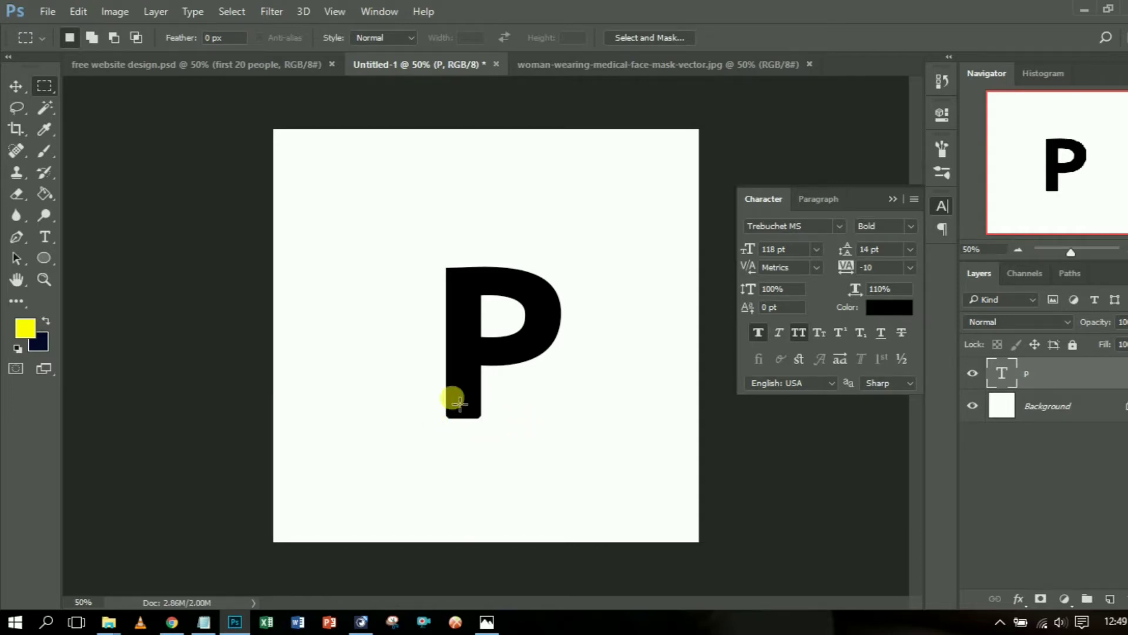
Duplicate the P text layer and hide the original
left_click(16, 88)
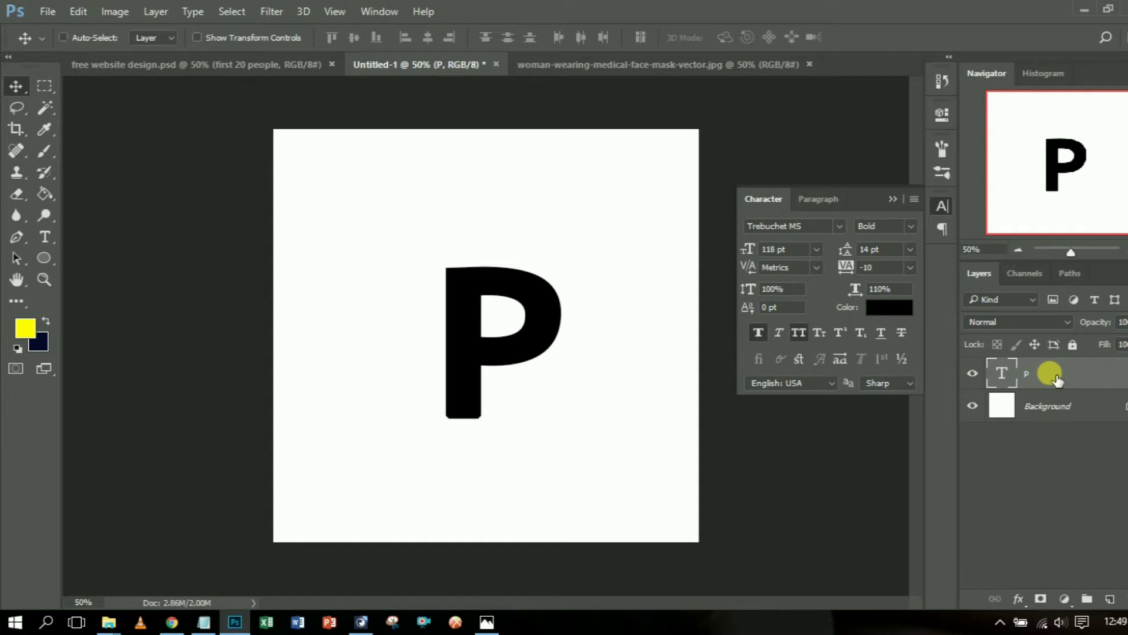
key("ctrl+j")
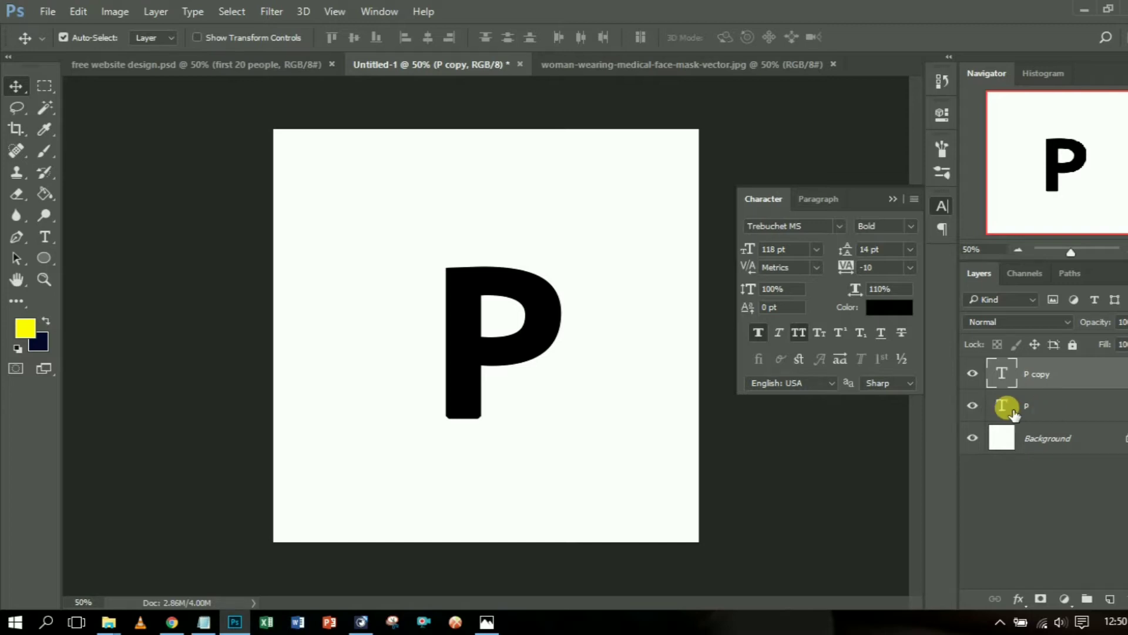
left_click(975, 407)
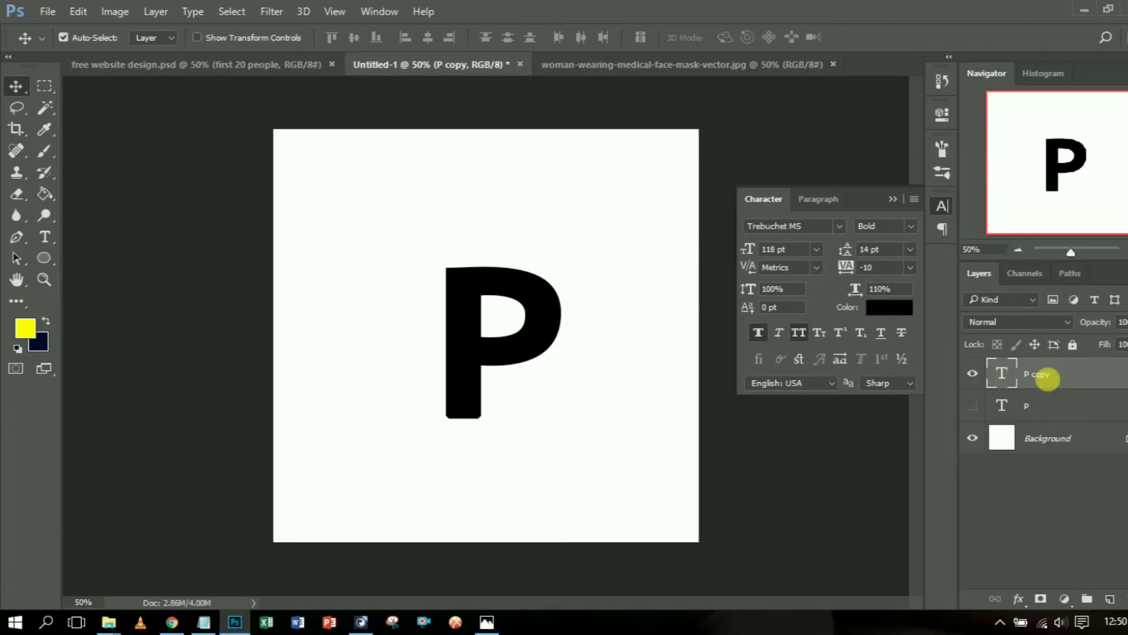
Convert the P copy layer to a smart object and open its contents for editing
right_click(1048, 379)
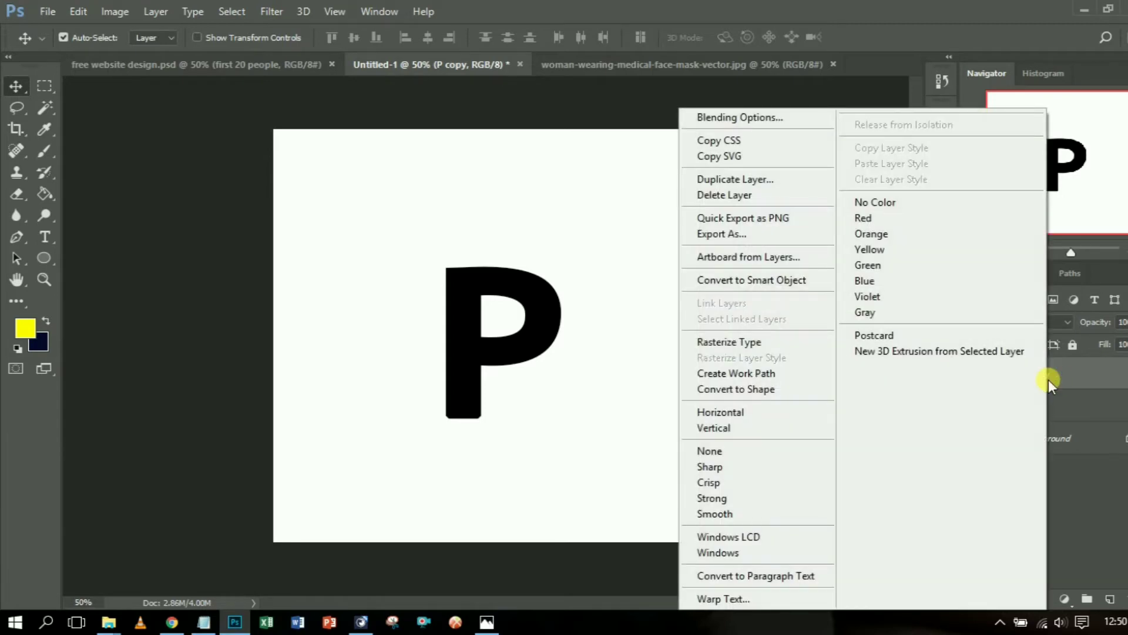
left_click(759, 281)
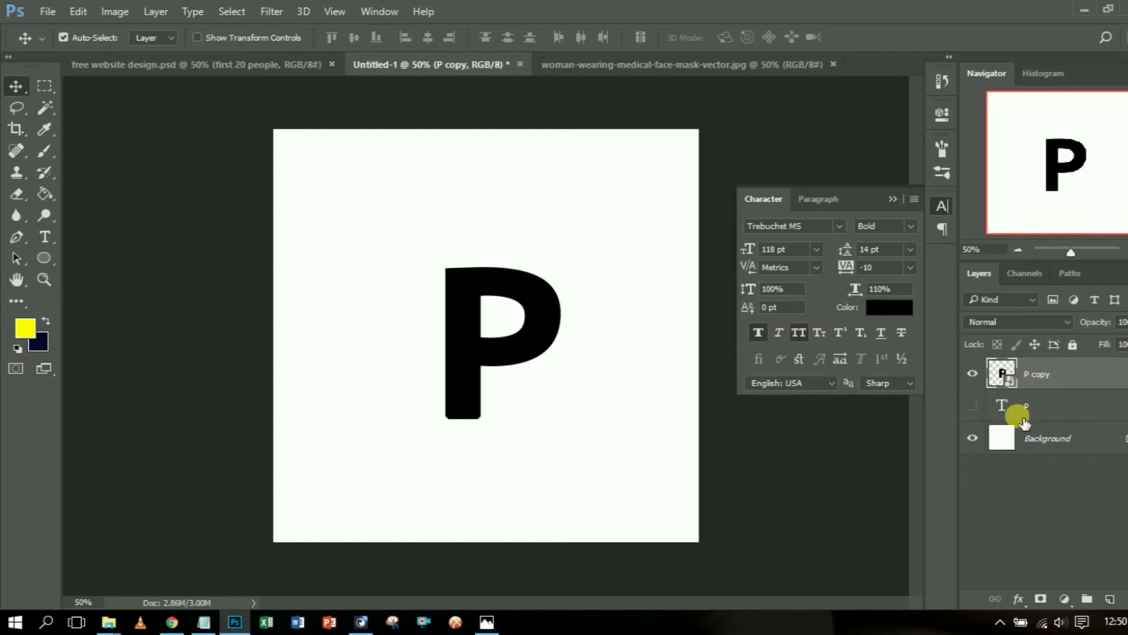
double_click(1002, 375)
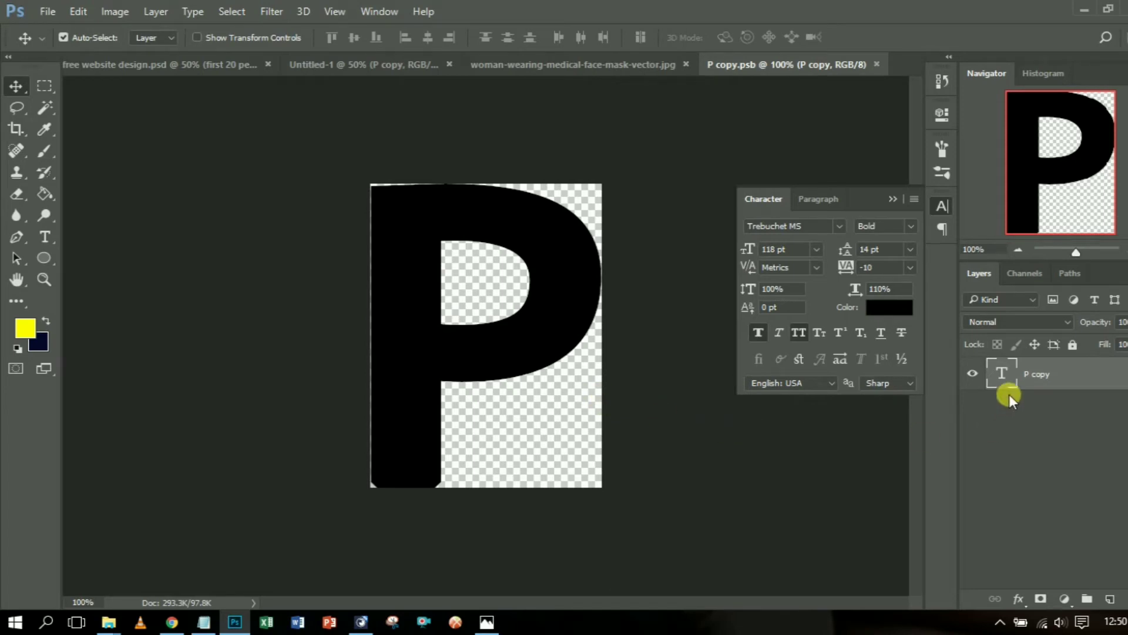
Duplicate the text layer inside the smart object, rasterizing the duplicate and hiding the original
key("ctrl+j")
left_click(972, 406)
right_click(1021, 379)
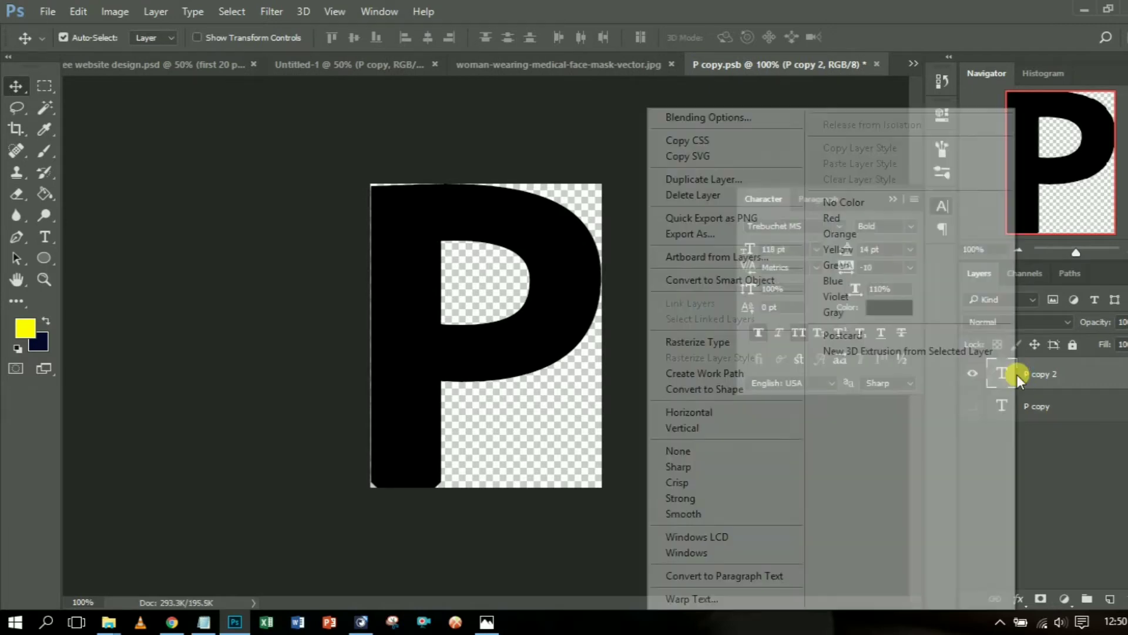
left_click(711, 344)
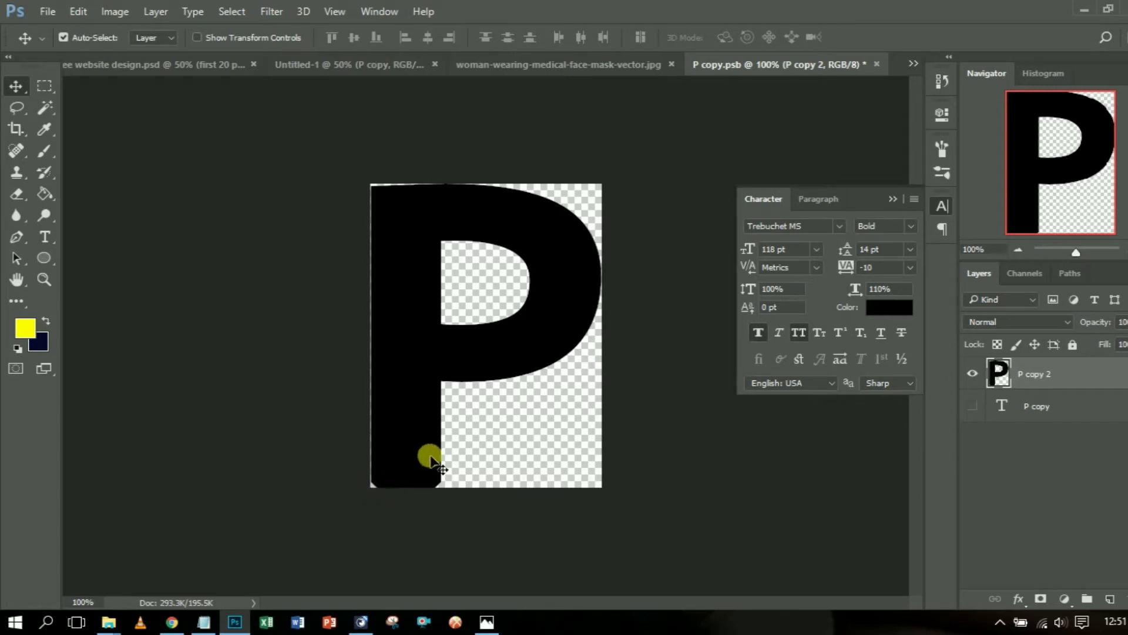
Select the lower end of the P's stem with a rectangular marquee and switch to the Elliptical Marquee tool
left_click(45, 85)
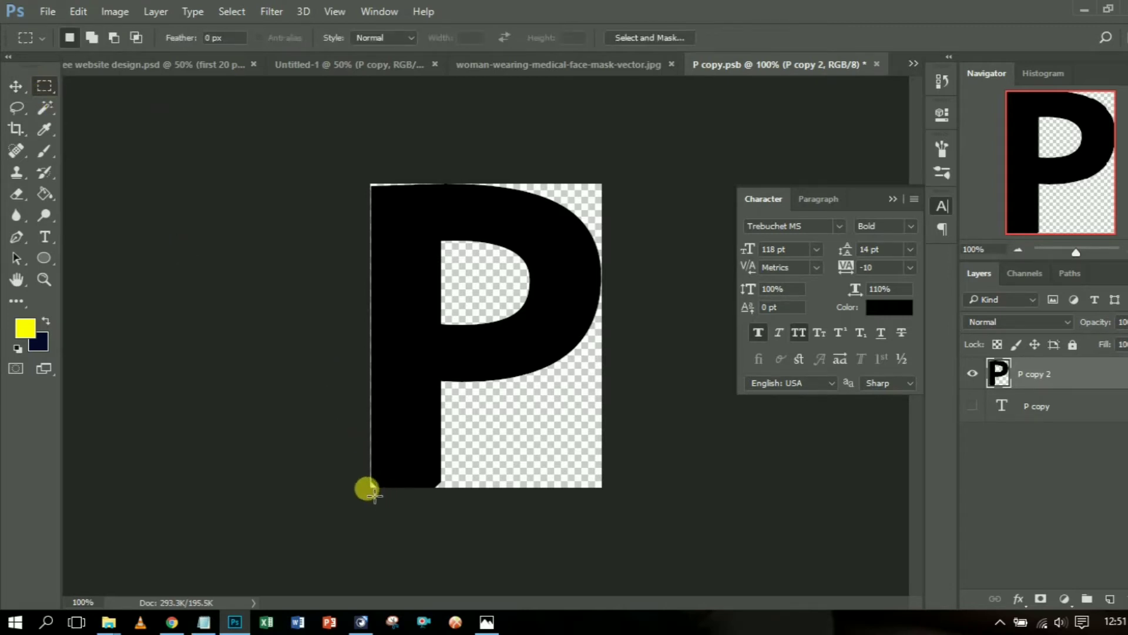
left_click_drag(369, 488, 447, 427)
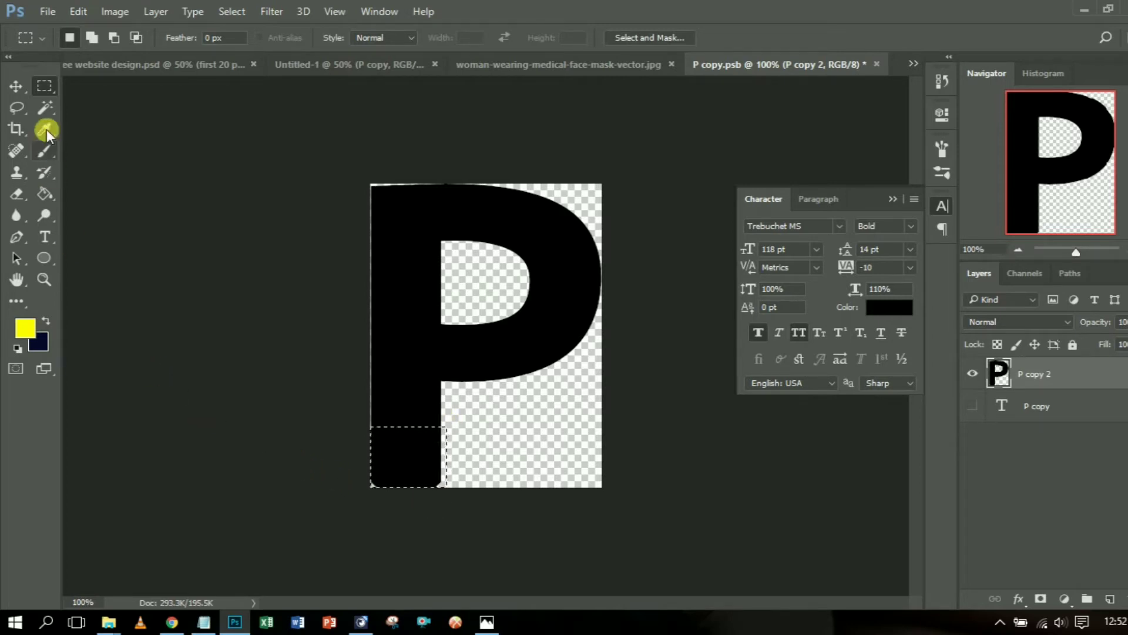
left_click(40, 84)
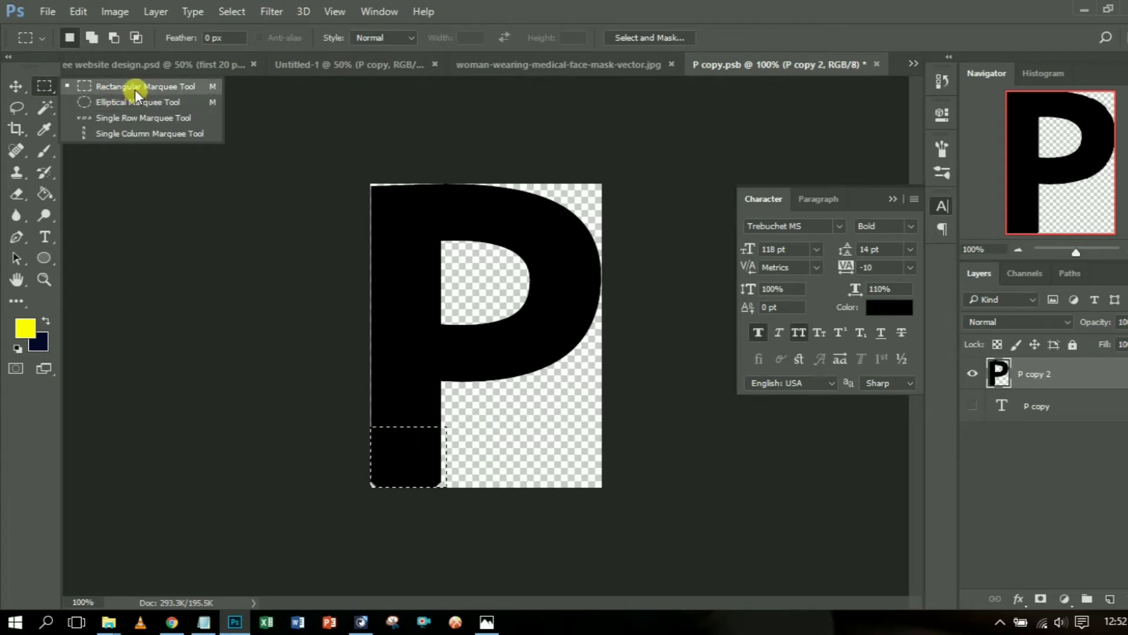
left_click(129, 103)
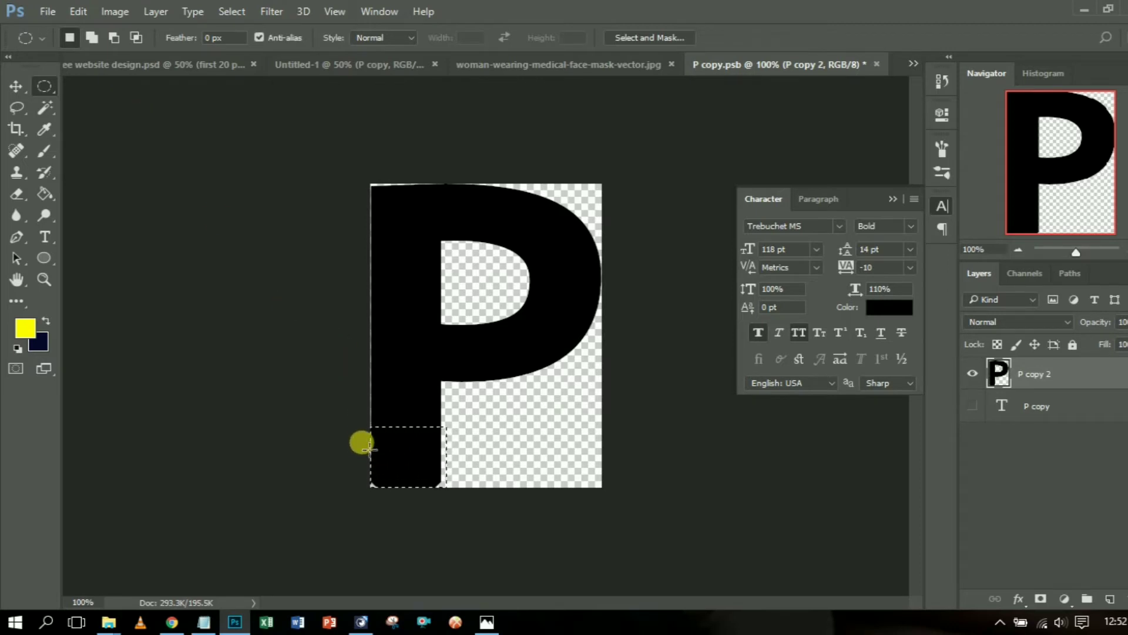
left_click_drag(348, 482, 466, 378)
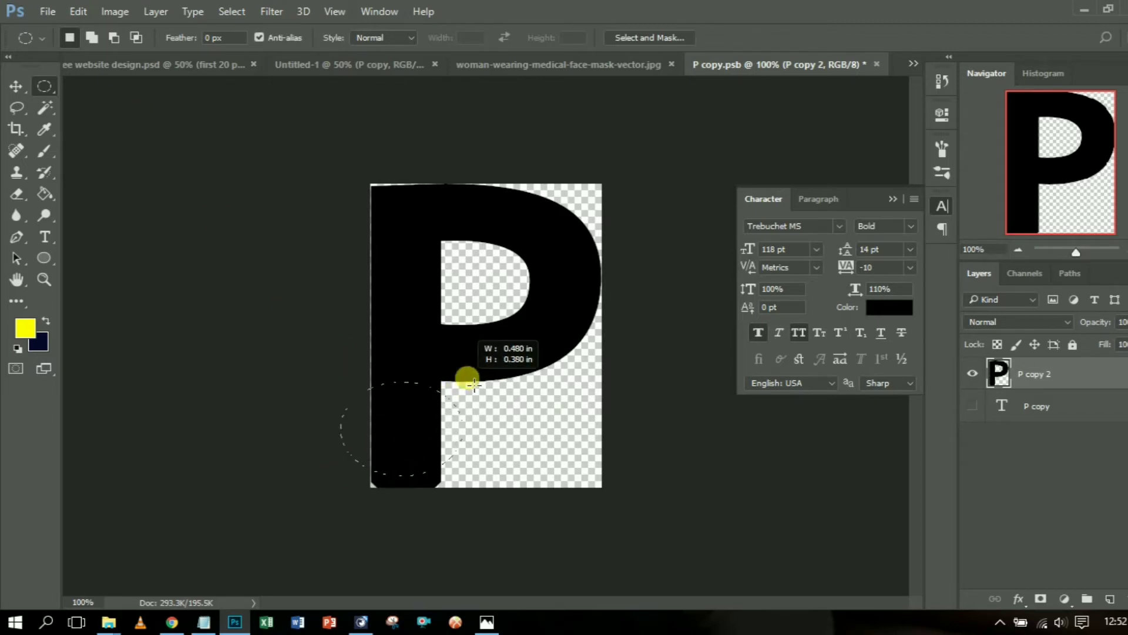
left_click(355, 396)
key("ctrl+z")
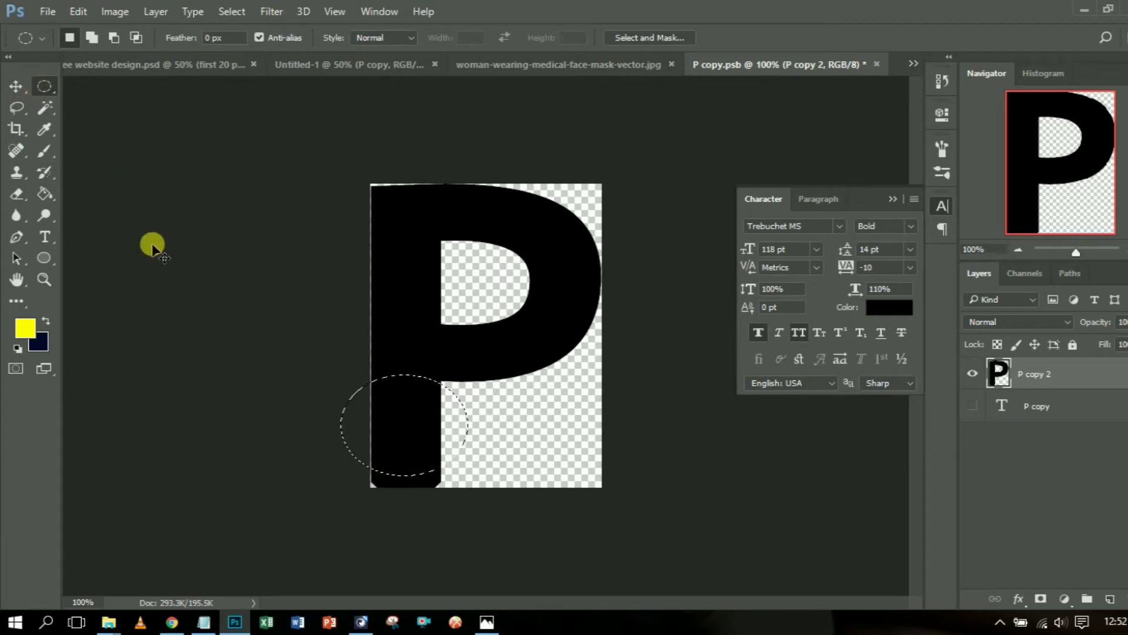
key("ctrl+alt+z")
Subtract a circle about 0.42 in across from the stem selection, leaving the area outside the curve at the lower-right corner selected
left_click(115, 38)
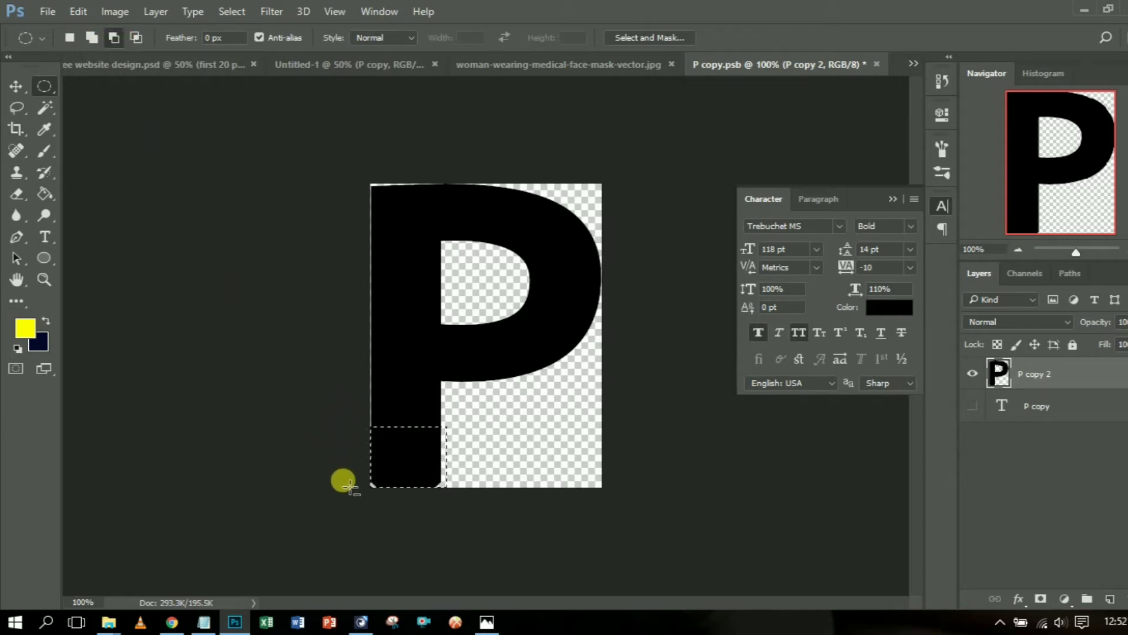
left_click_drag(356, 485, 493, 360)
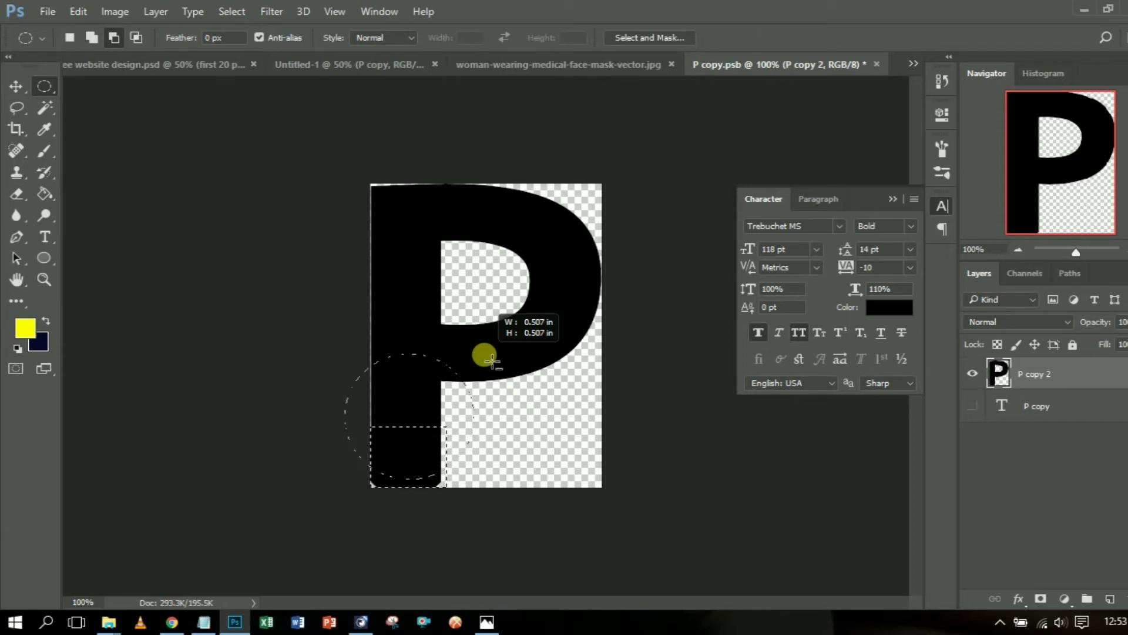
left_click_drag(493, 361, 469, 392)
key("space")
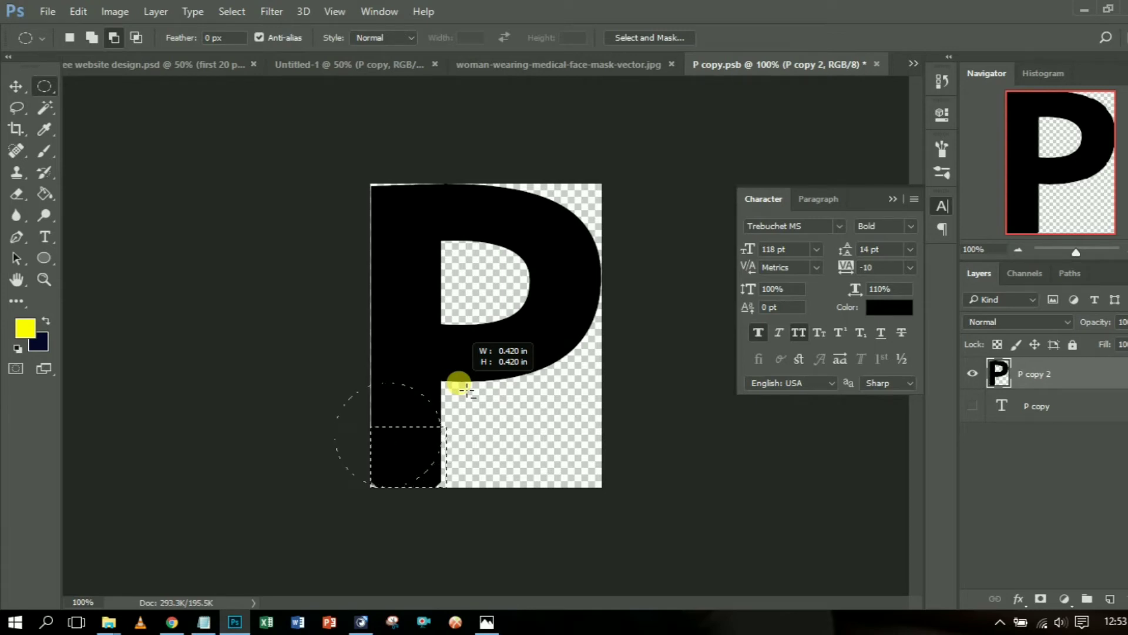
left_click_drag(468, 389, 468, 389)
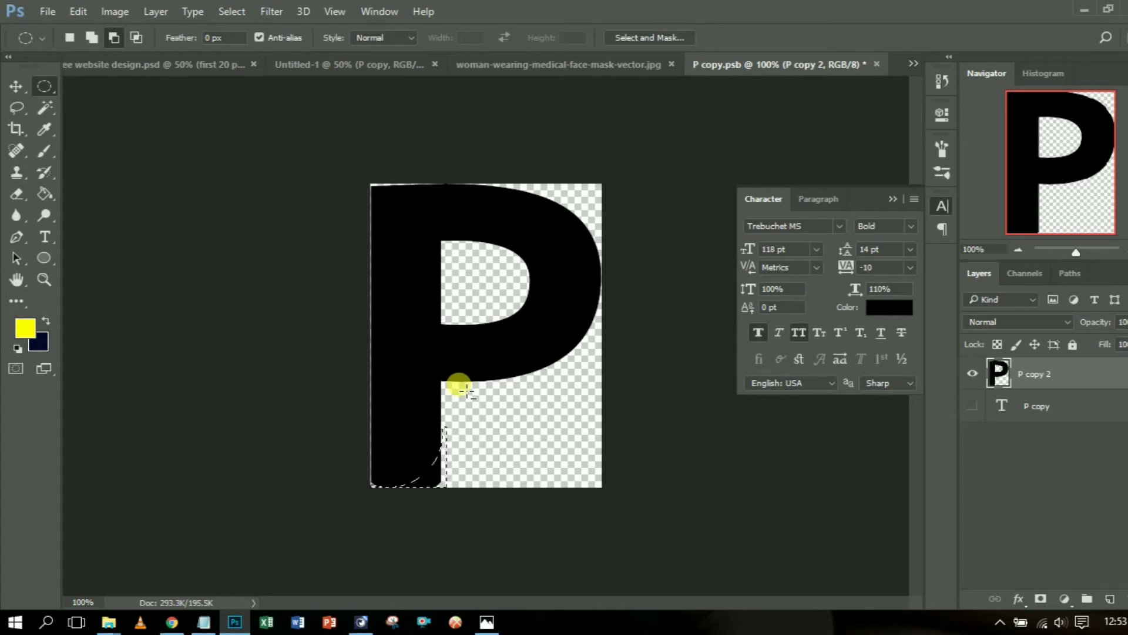
Move the selected corner piece away from the P's stem and delete it to round the stem's lower-right end
left_click(20, 84)
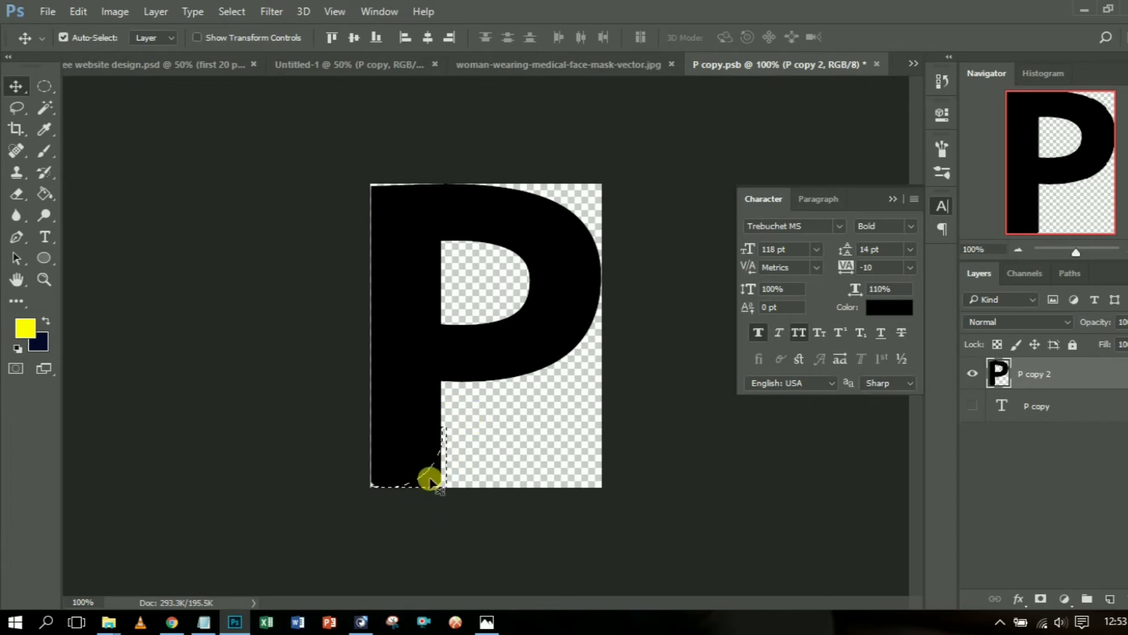
left_click_drag(497, 494, 544, 458)
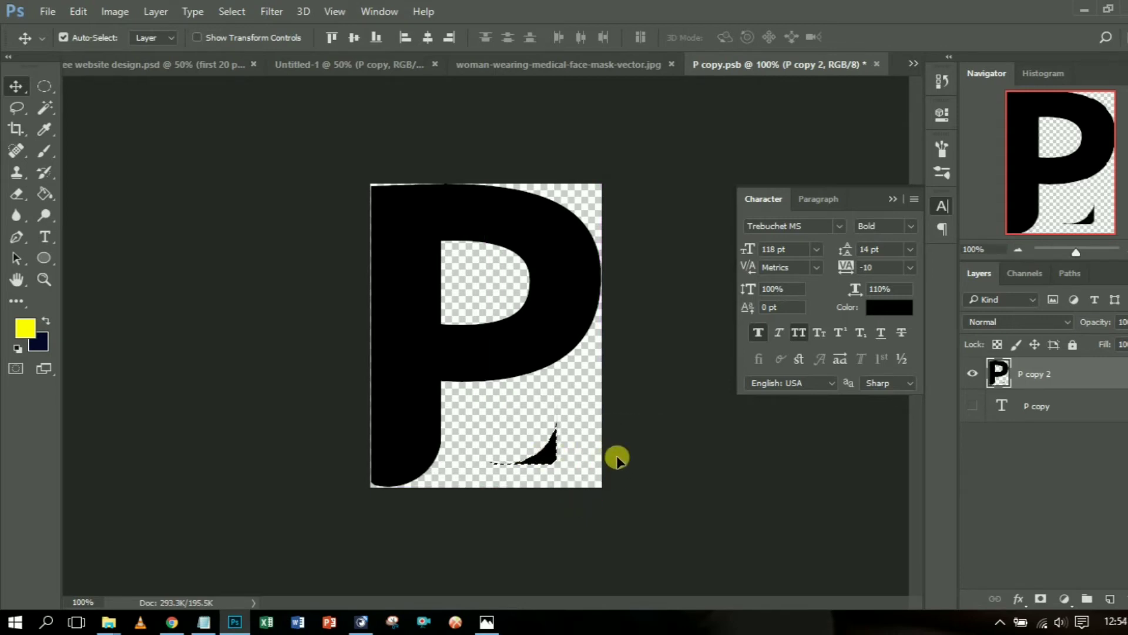
key("Delete")
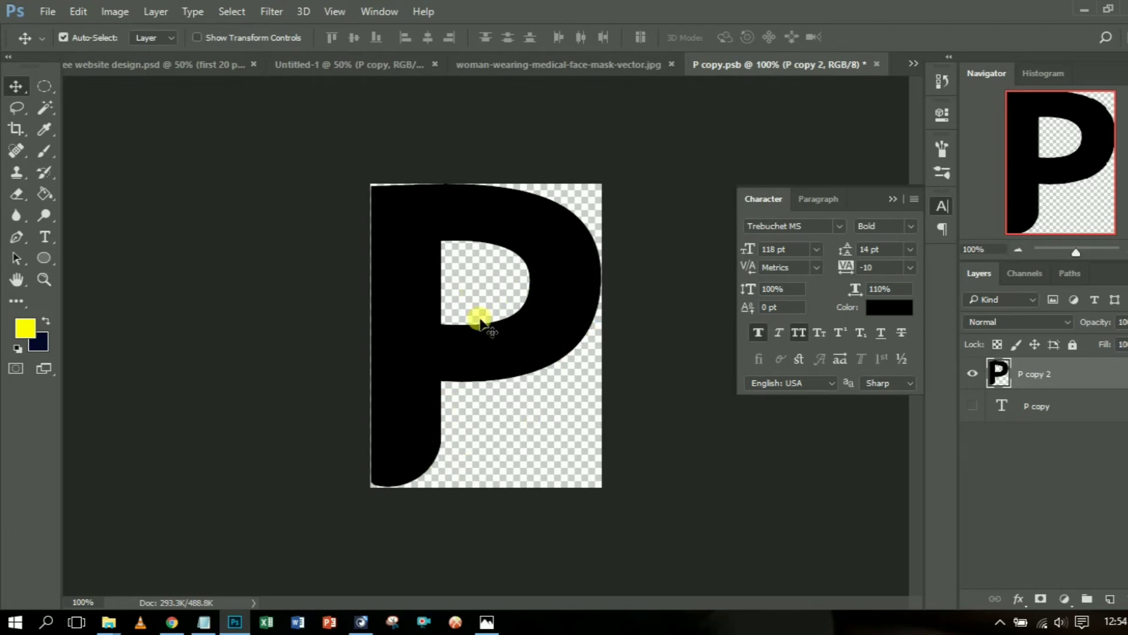
Save and close the smart object, and move the P slightly upward in the main document
left_click(877, 64)
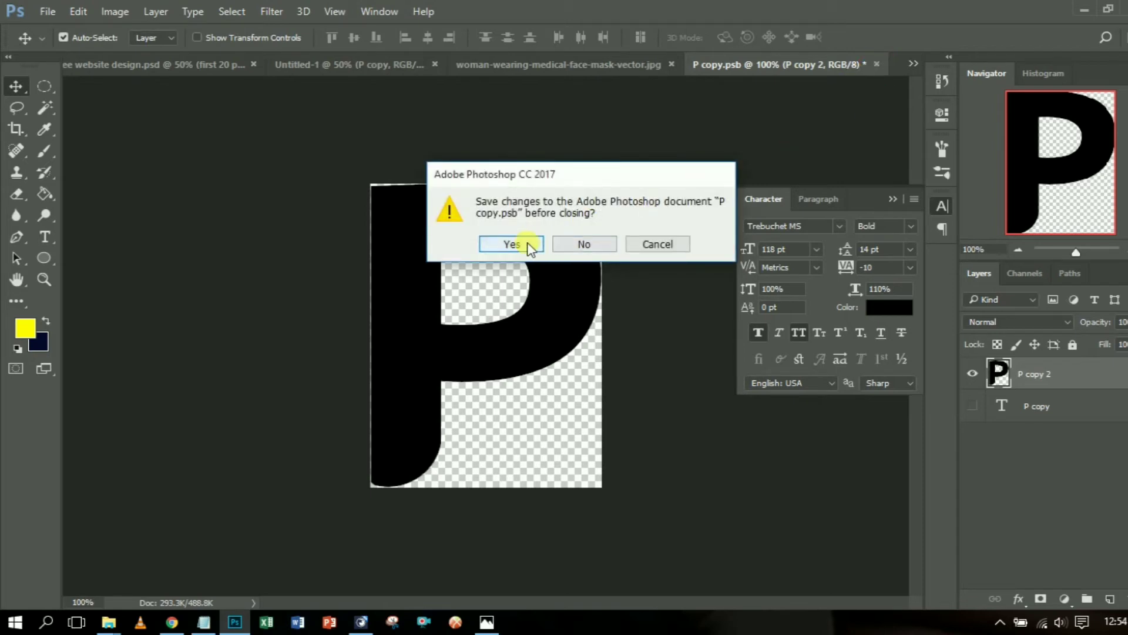
left_click(511, 244)
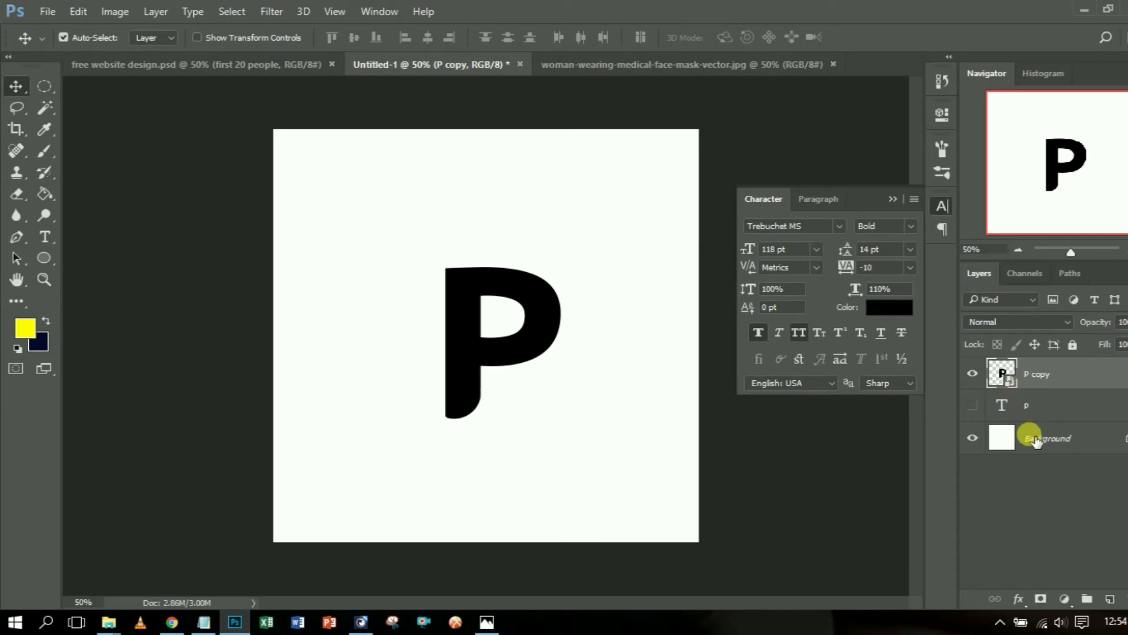
left_click_drag(535, 303, 530, 299)
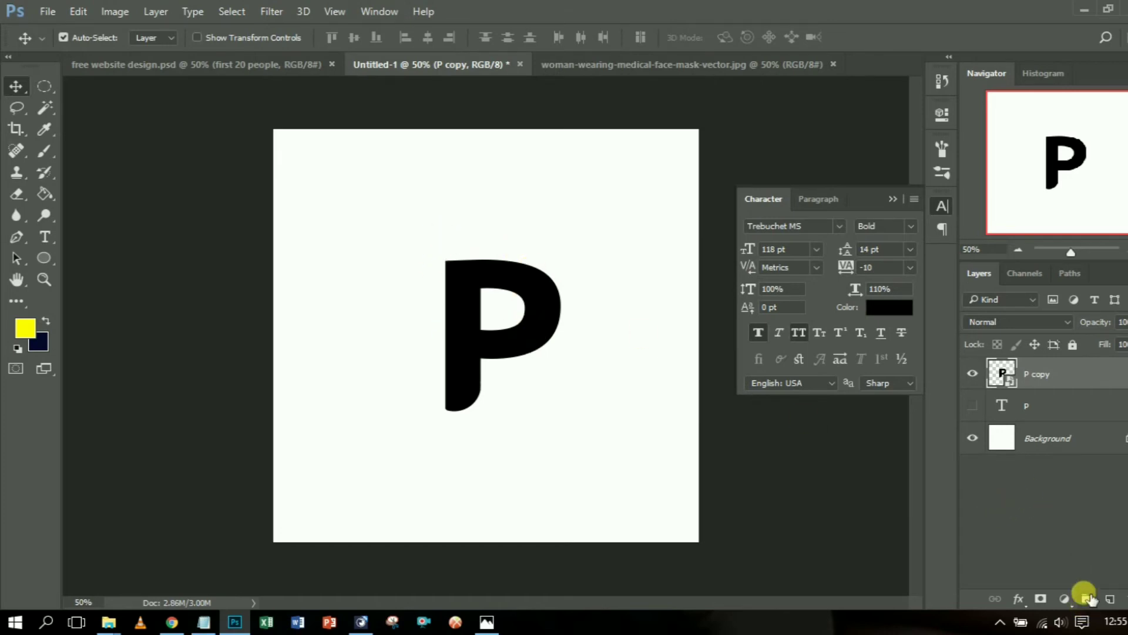
Add a Stroke layer style to the P copy layer with a size of 35 px and the Outside position
key("h")
double_click(1081, 377)
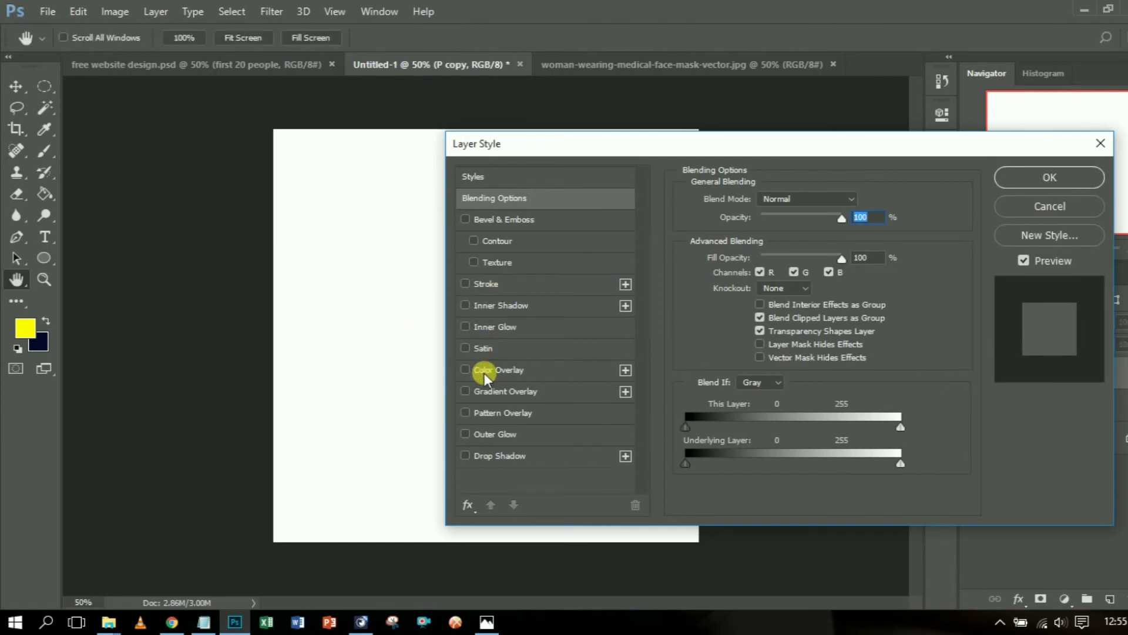
left_click(477, 279)
left_click_drag(558, 151, 725, 165)
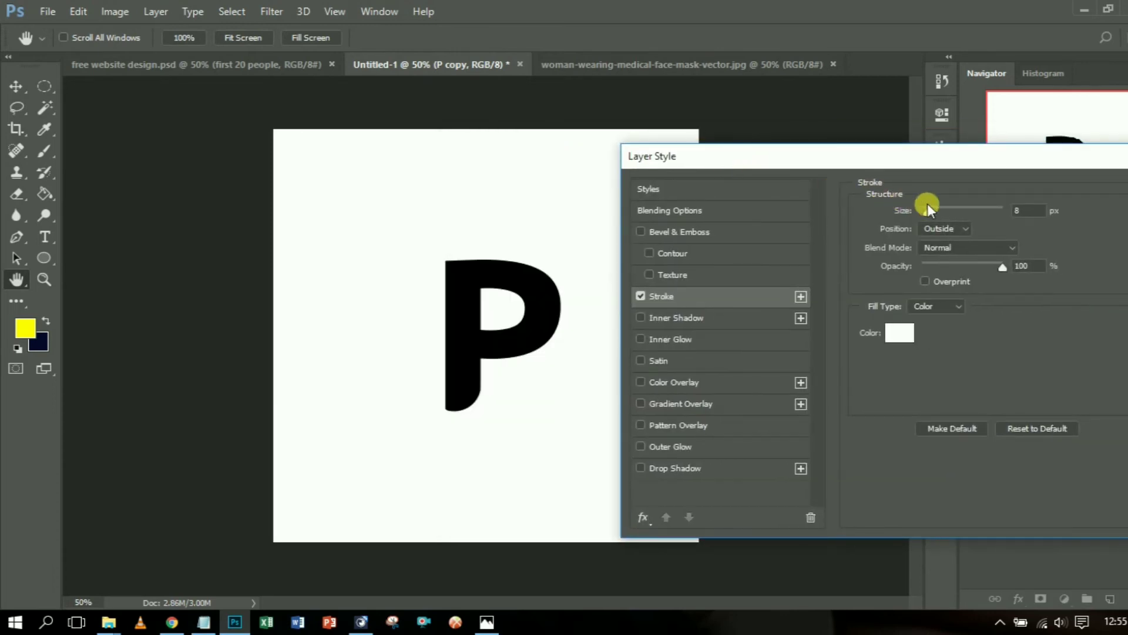
left_click_drag(931, 211, 934, 213)
left_click(964, 228)
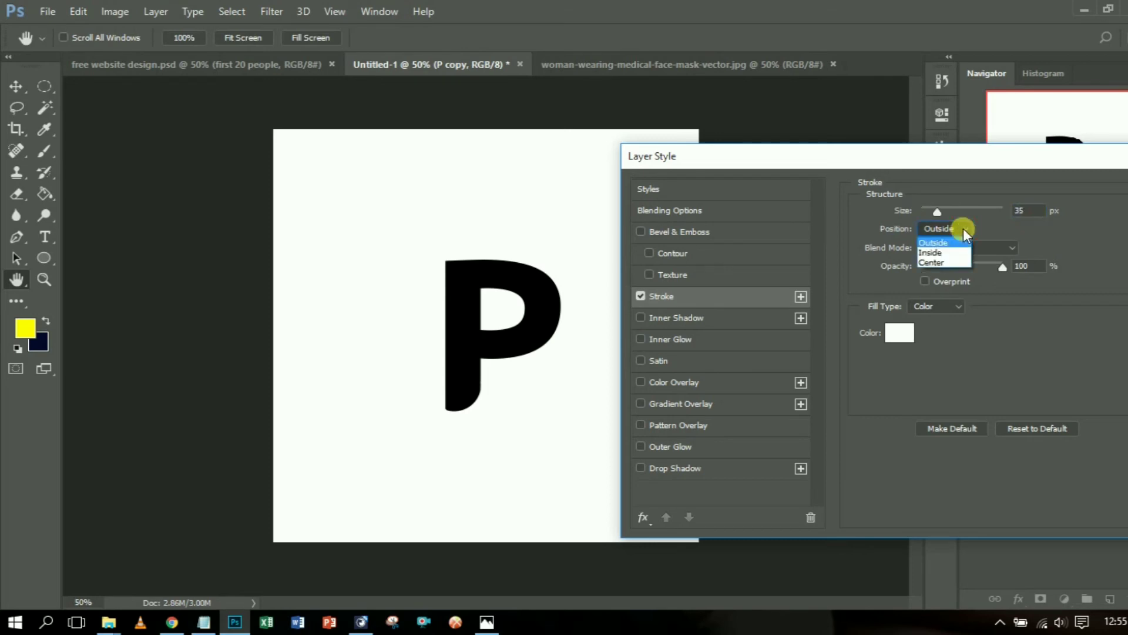
left_click(965, 228)
Set the stroke colour to red (ff0000) and its size to 13 px, apply the style, and collapse the layer's effects list
left_click(898, 335)
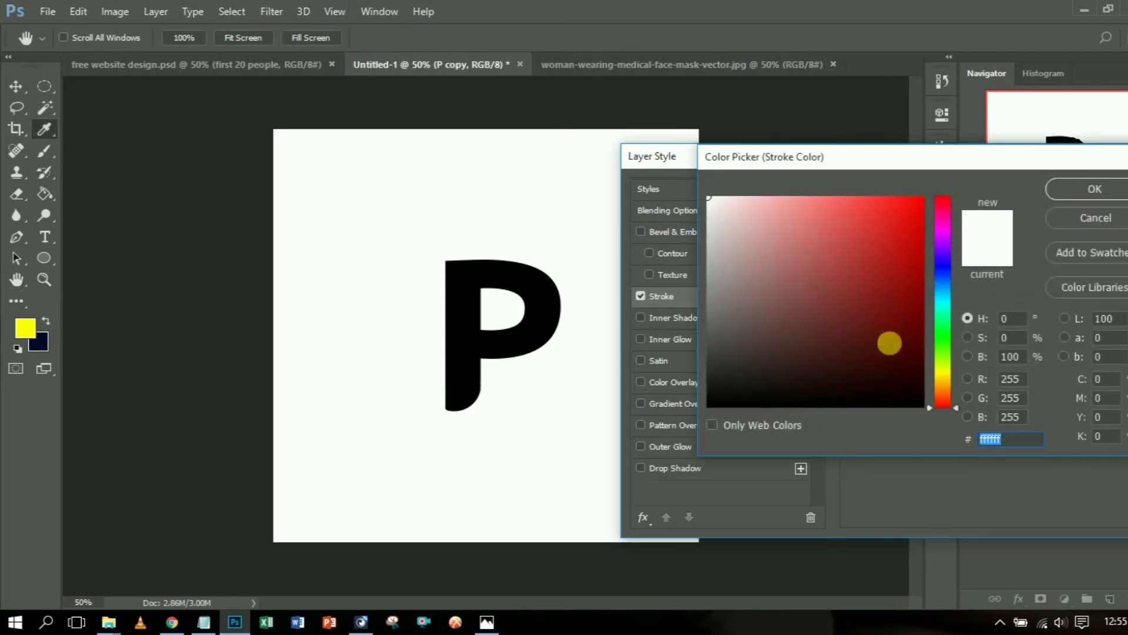
left_click_drag(807, 312, 1005, 189)
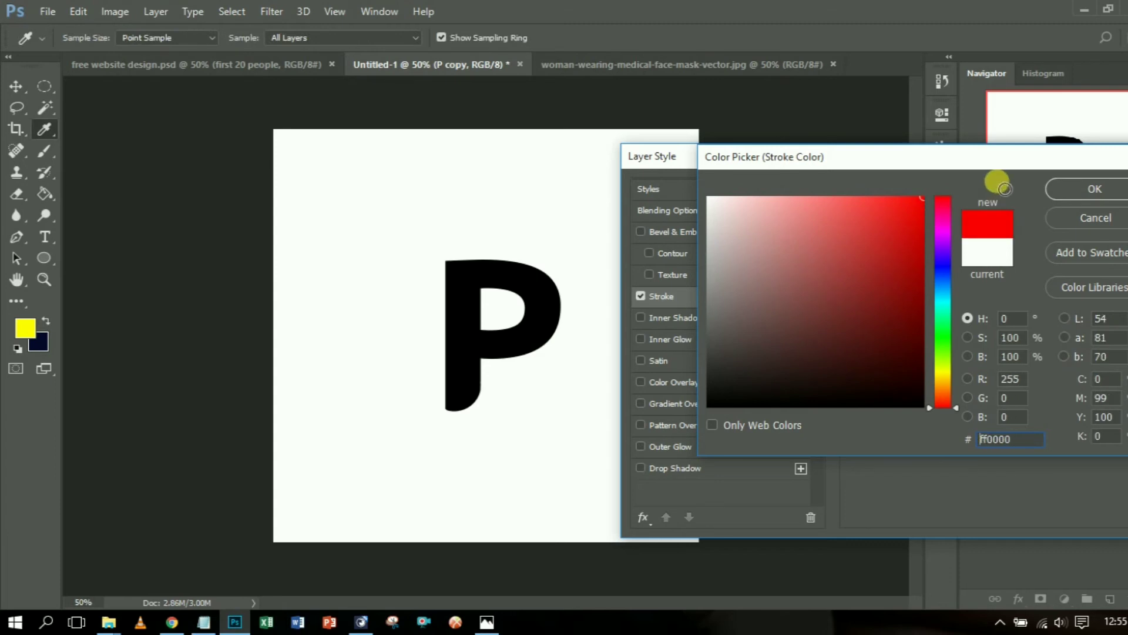
left_click(1069, 189)
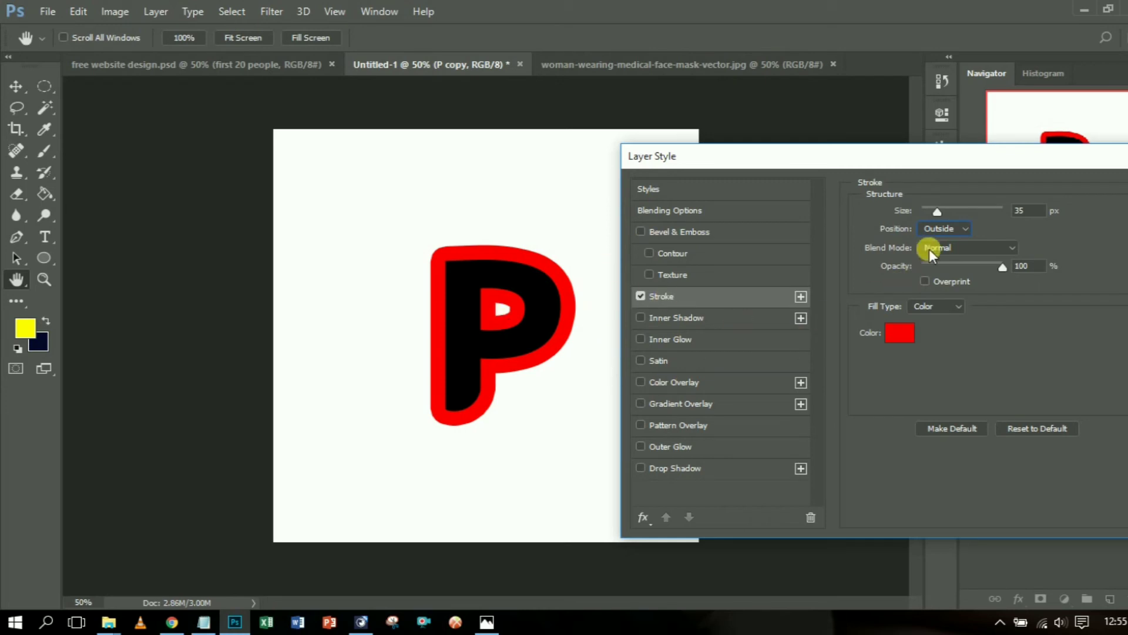
left_click_drag(942, 217, 931, 215)
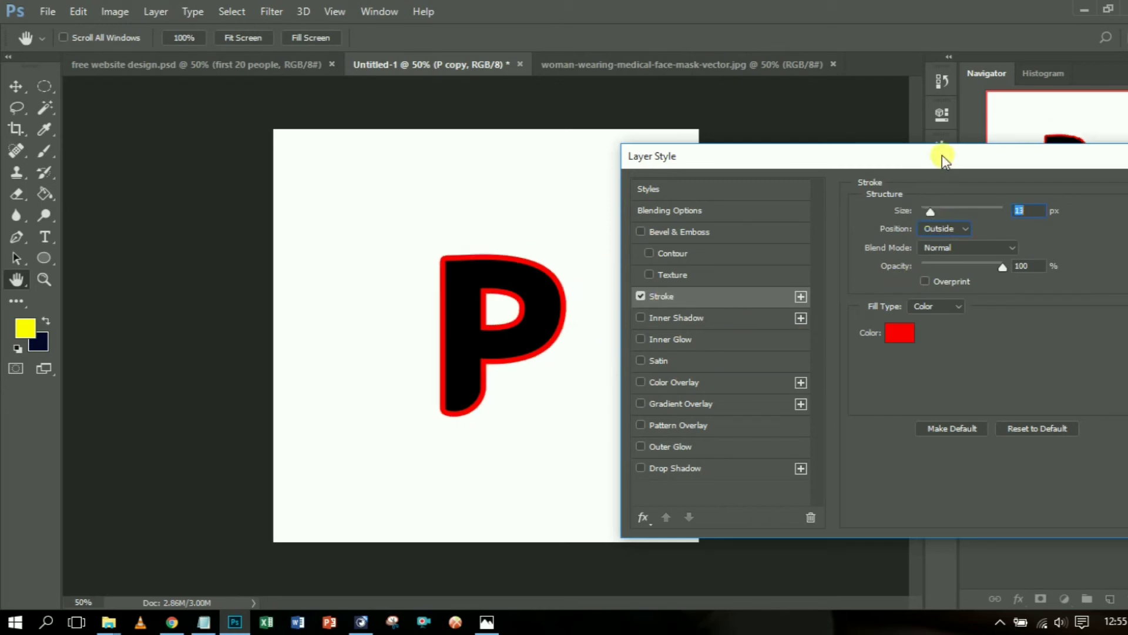
left_click_drag(940, 155, 597, 159)
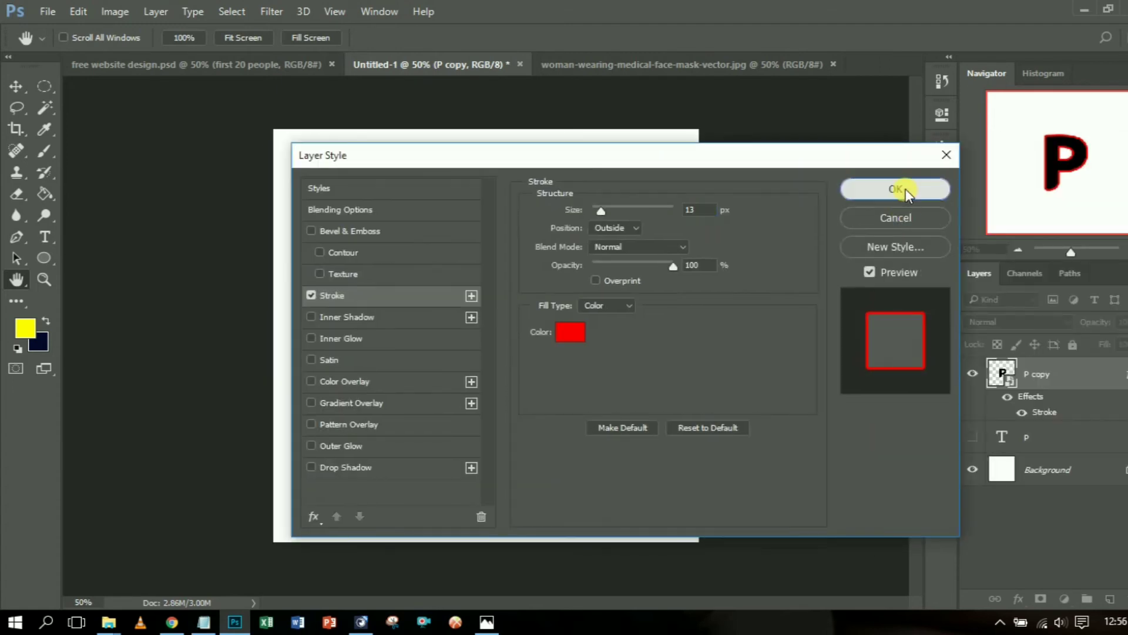
left_click(905, 188)
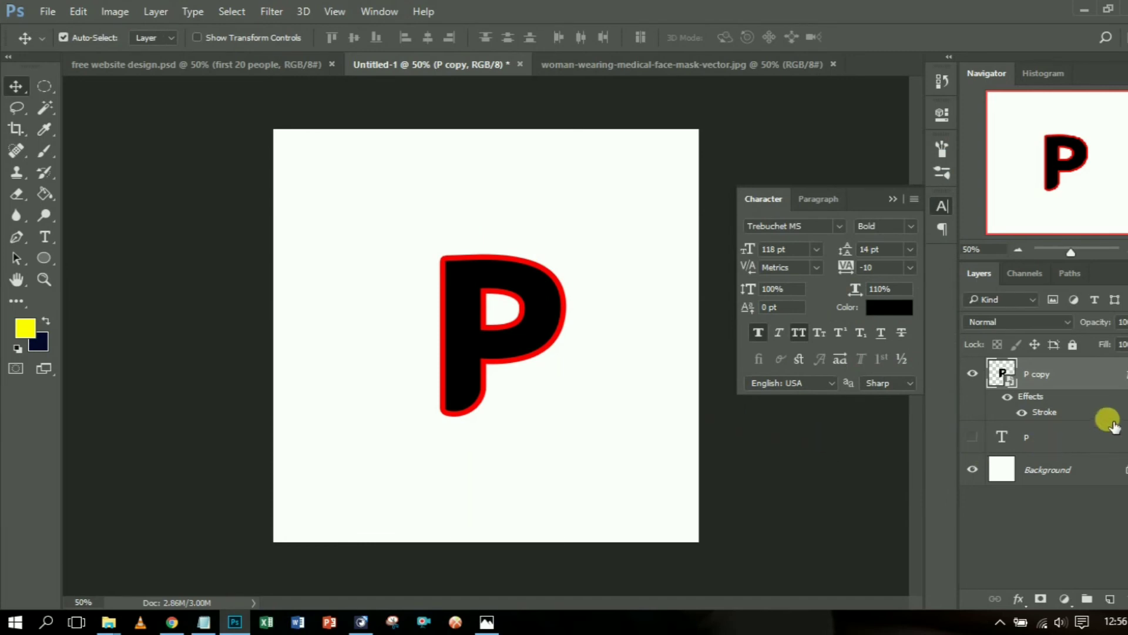
left_click(1127, 375)
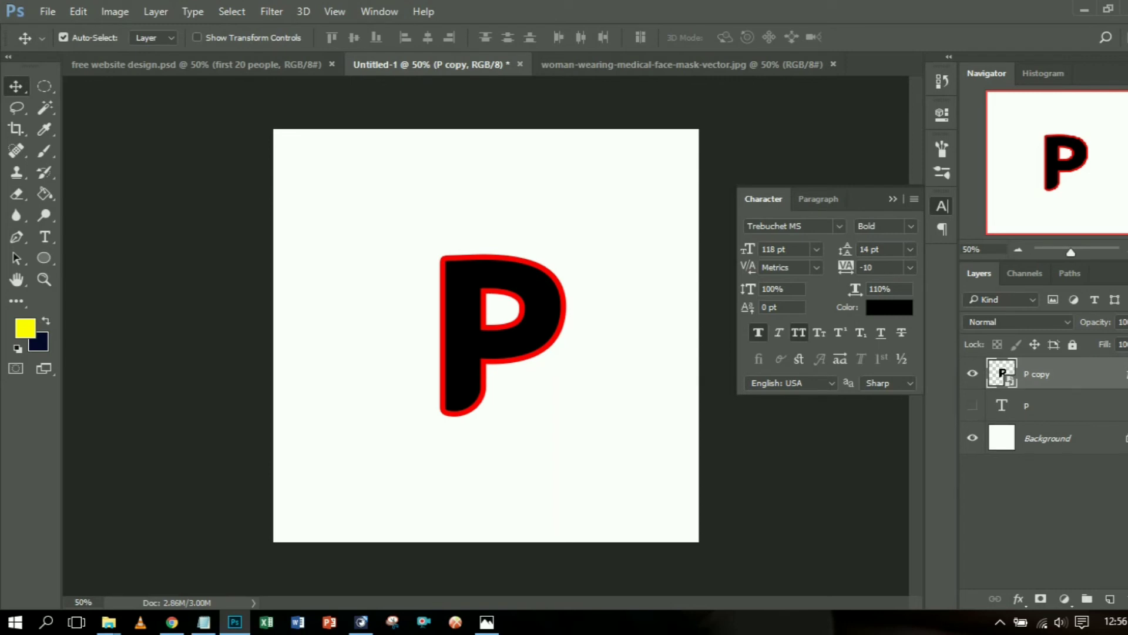
Hide the P copy layer and show the original P text layer
left_click(972, 375)
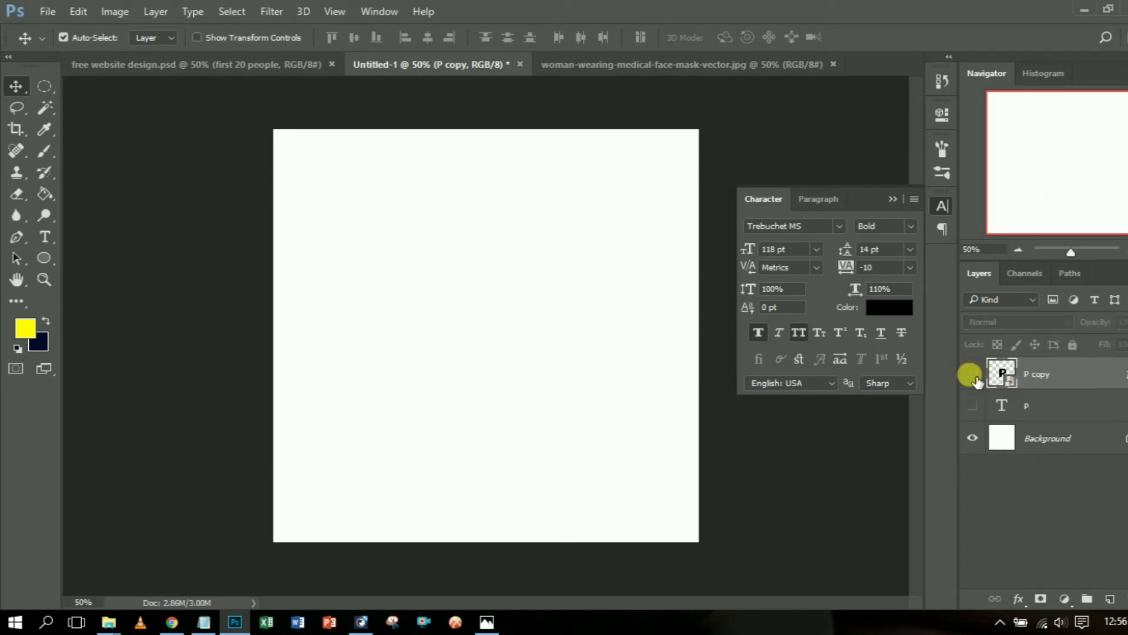
left_click(973, 406)
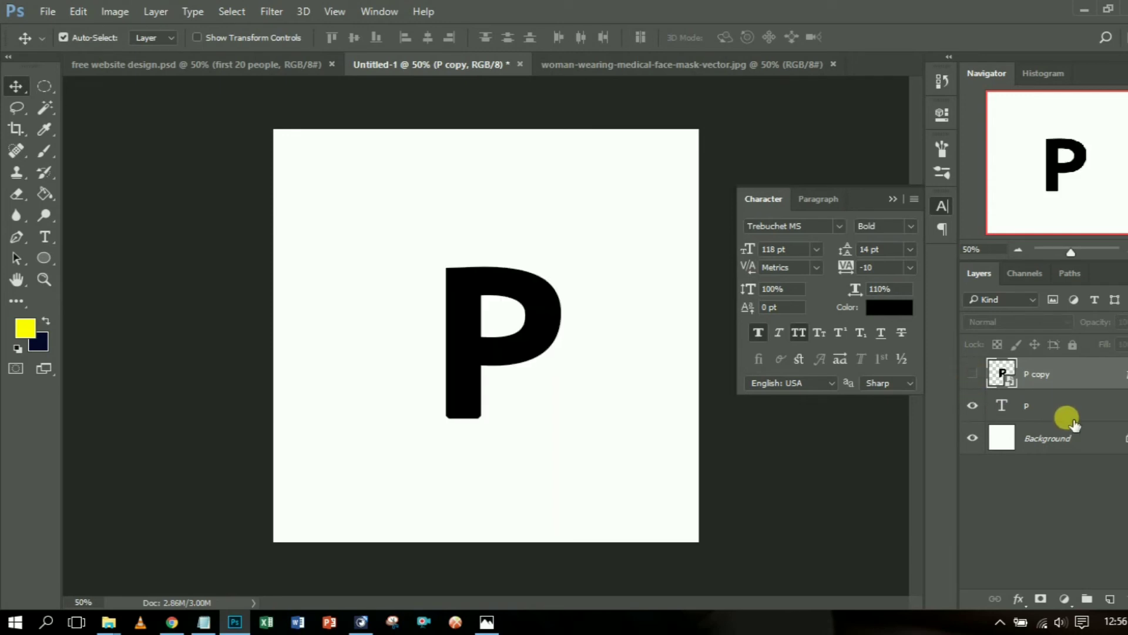
left_click(973, 406)
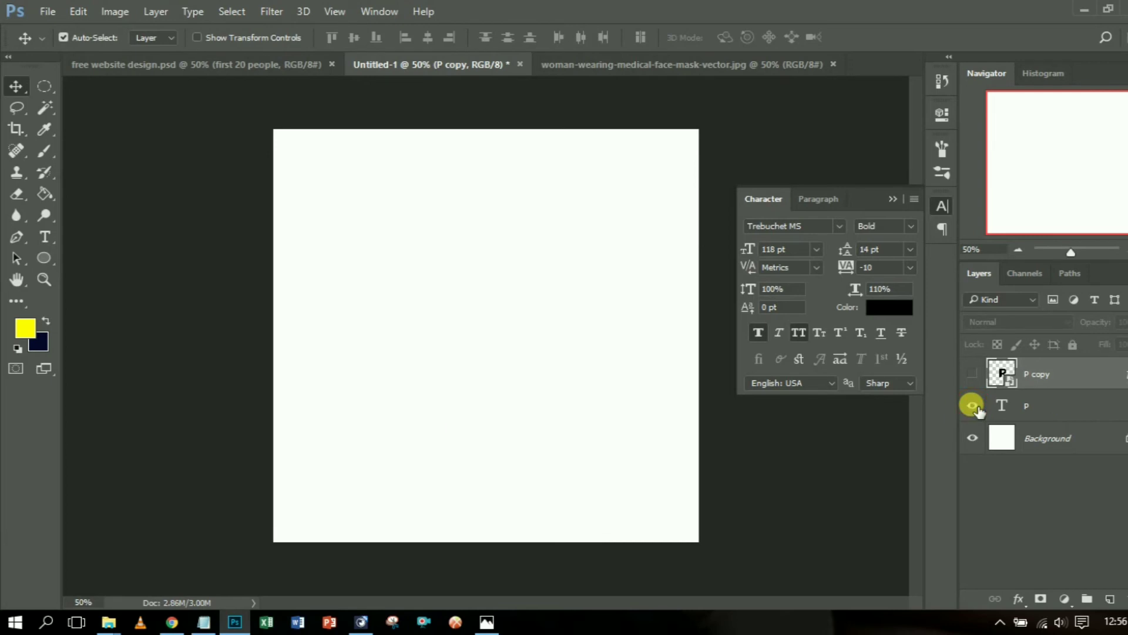
left_click(973, 406)
left_click(977, 410)
left_click(977, 410)
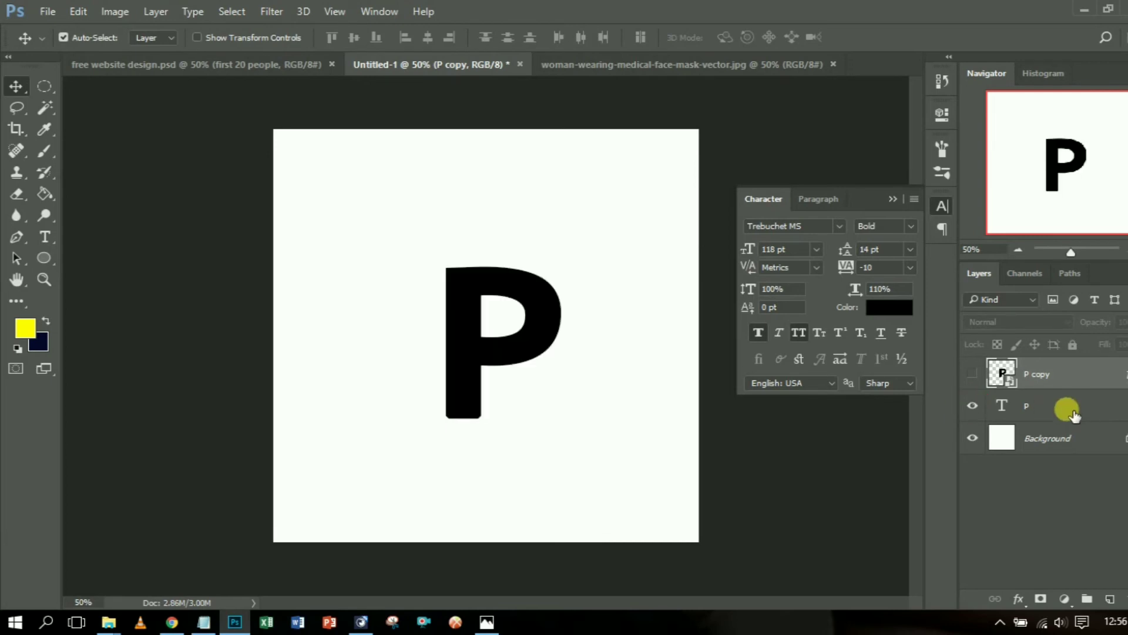
Load the P text layer's outline as a selection and expand it by 3 pixels
left_click(1045, 415)
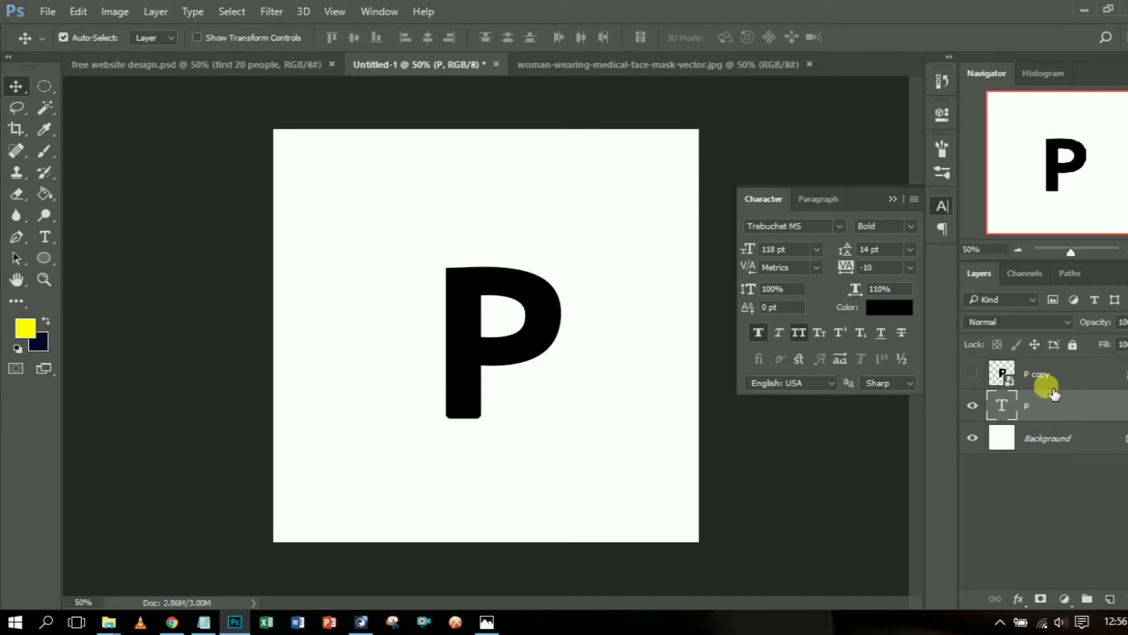
left_click(1015, 407, "ctrl")
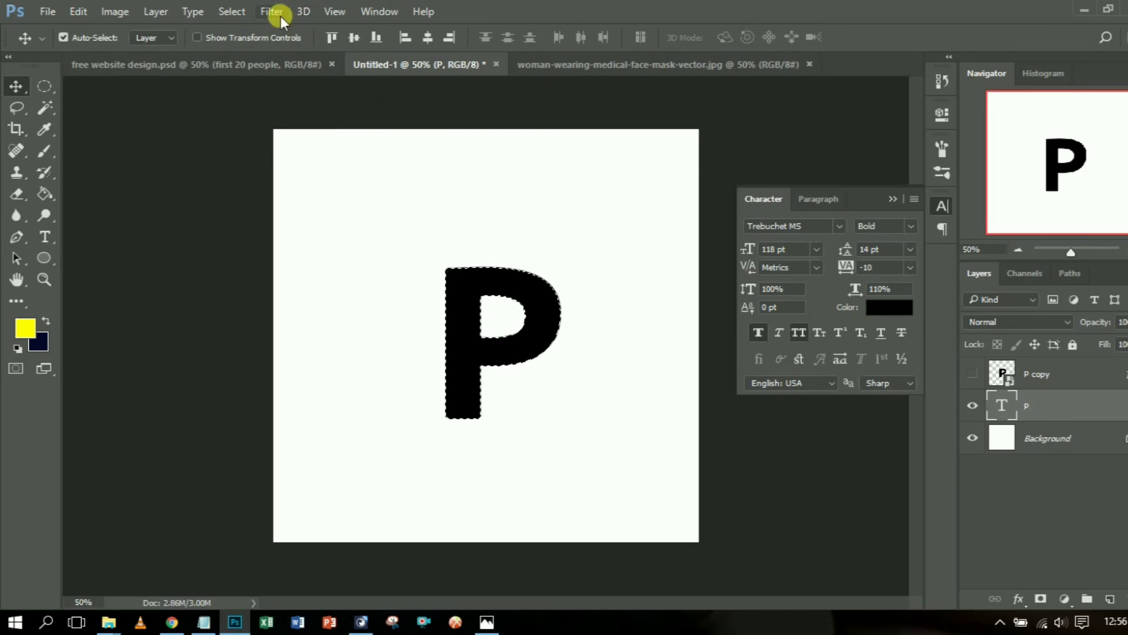
left_click(229, 12)
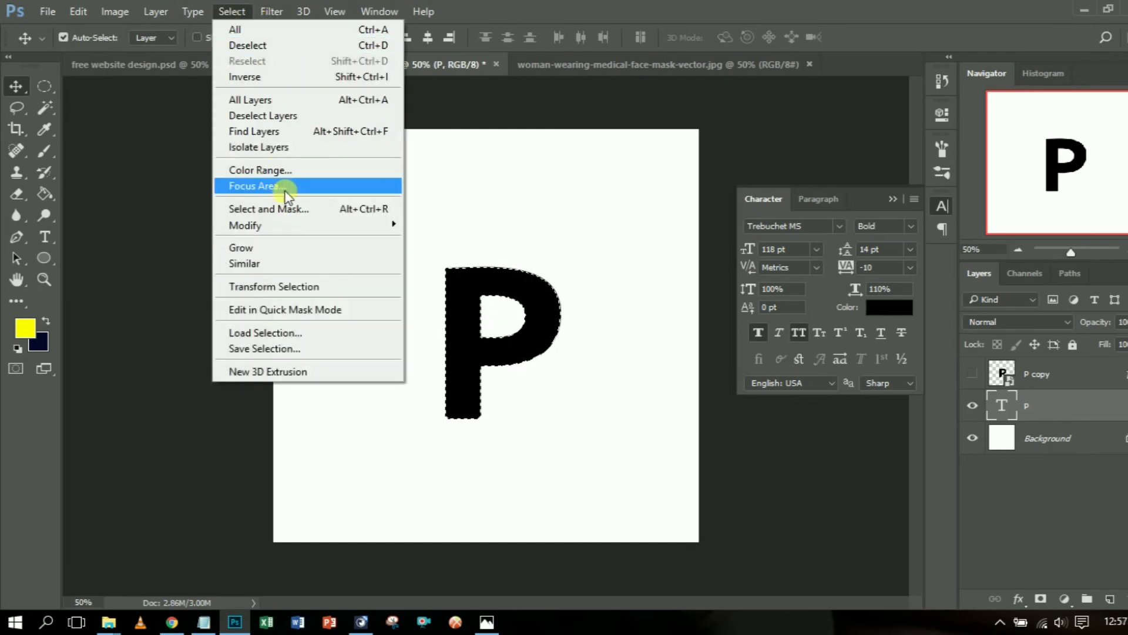
mouse_move(294, 227)
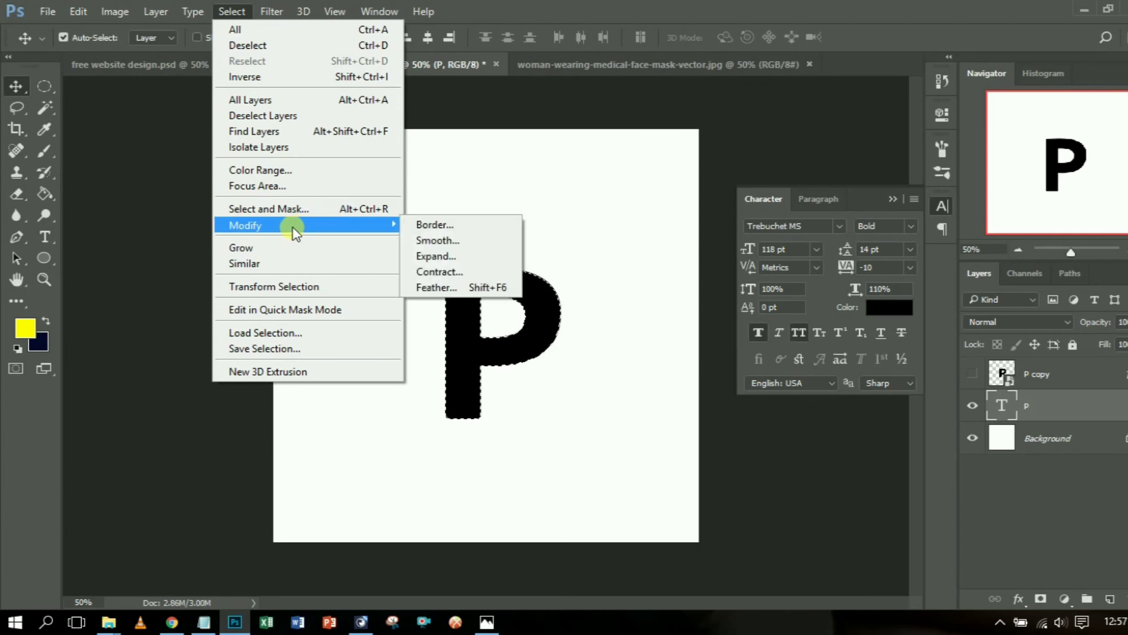
left_click(470, 257)
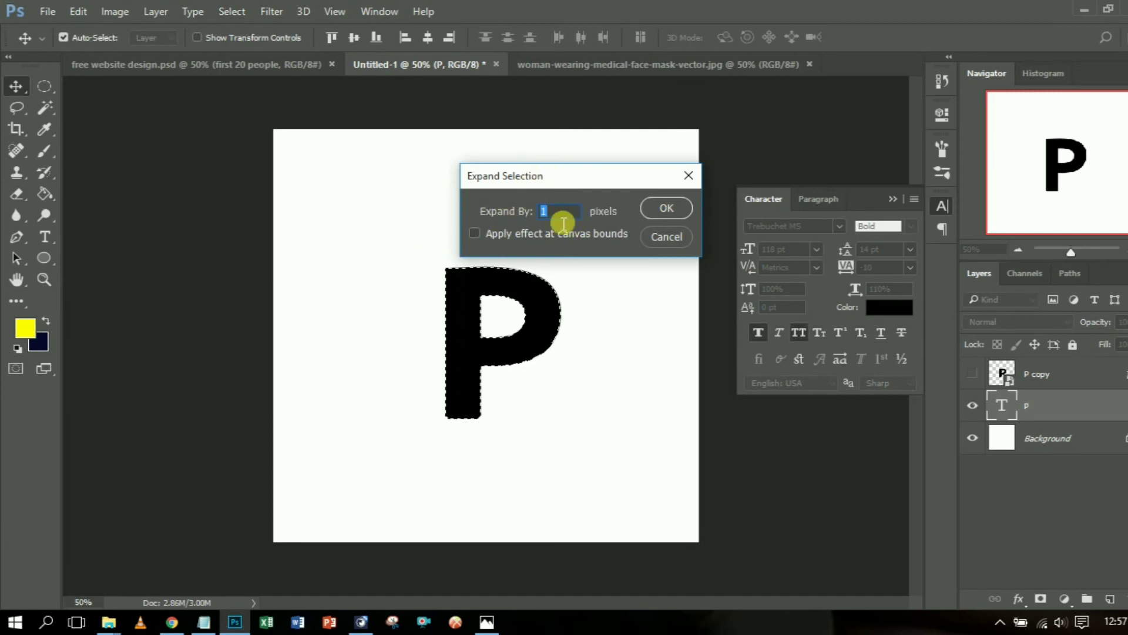
type("3")
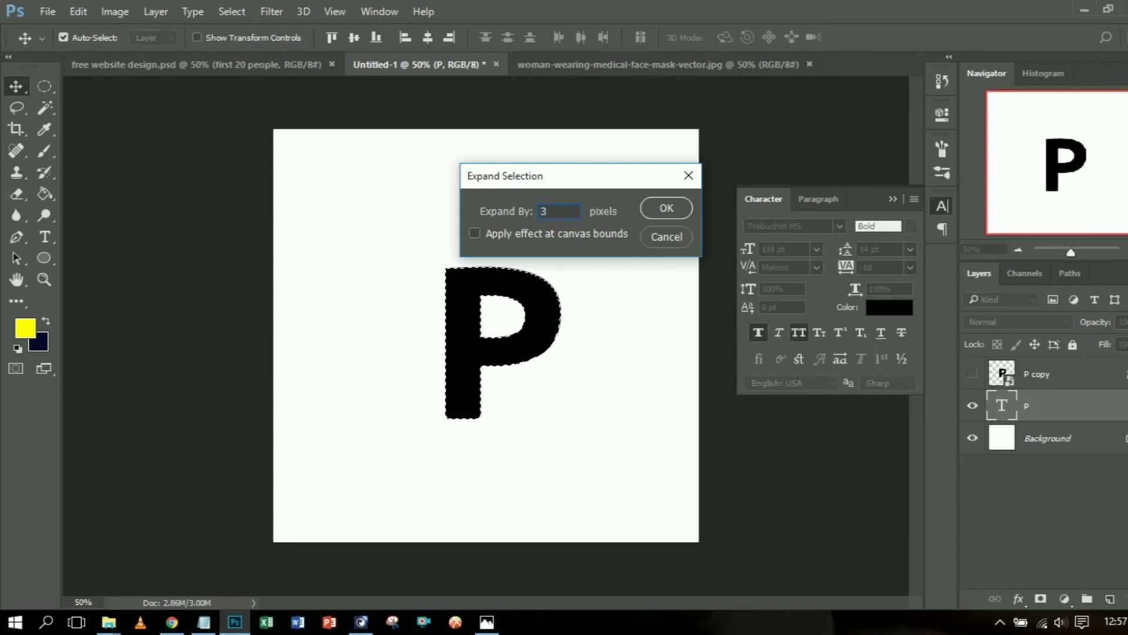
left_click(671, 211)
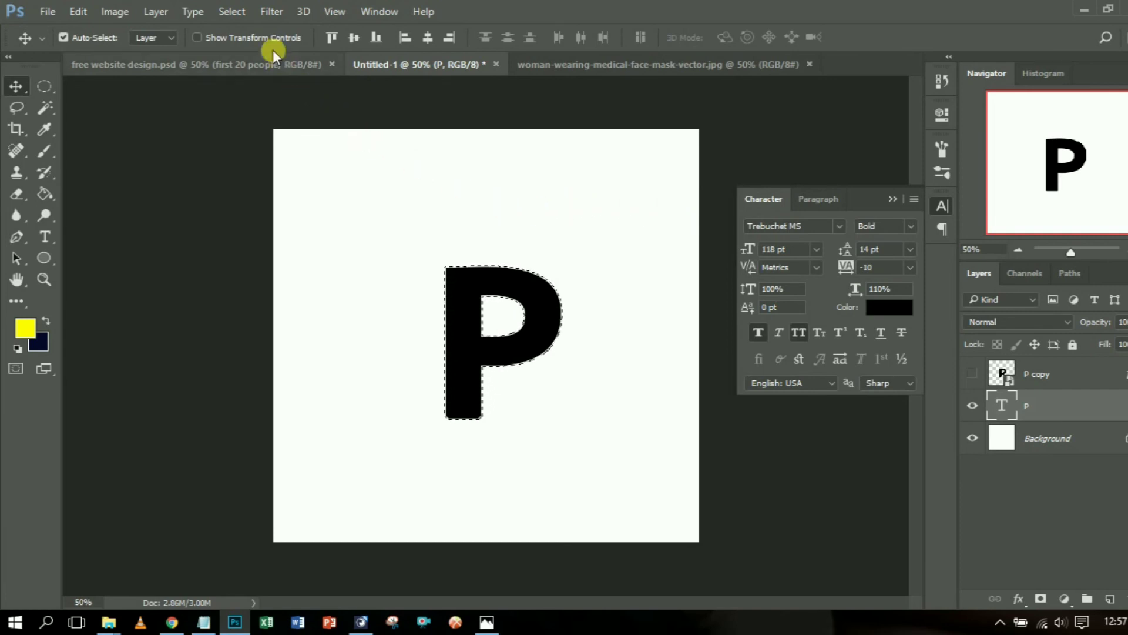
Expand the P-shaped selection by a further 6 pixels
left_click(238, 13)
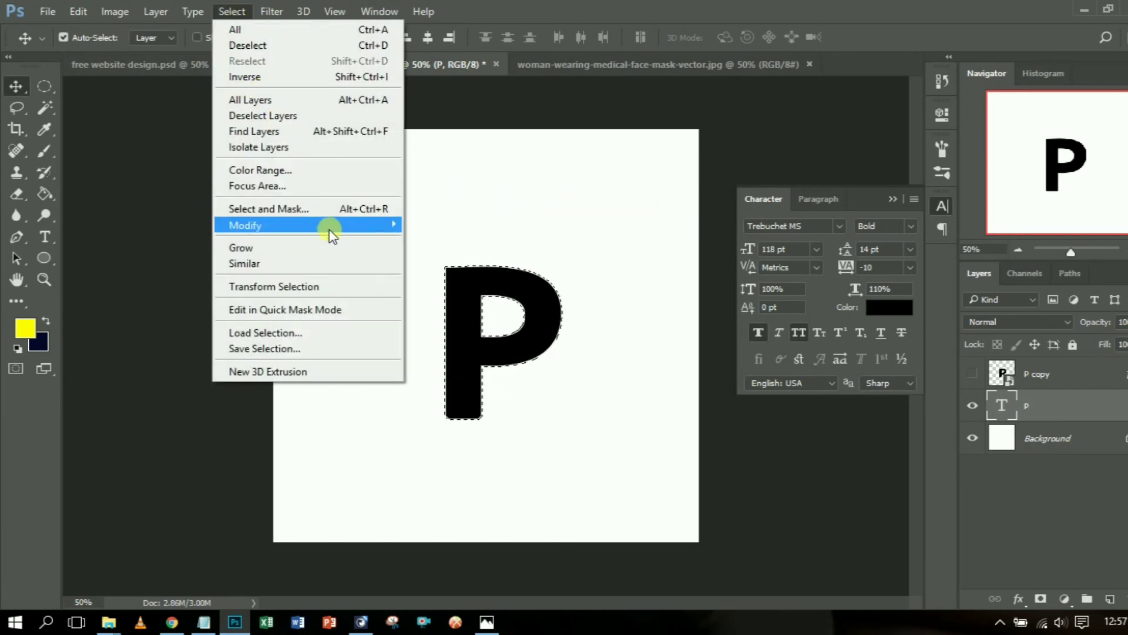
mouse_move(332, 230)
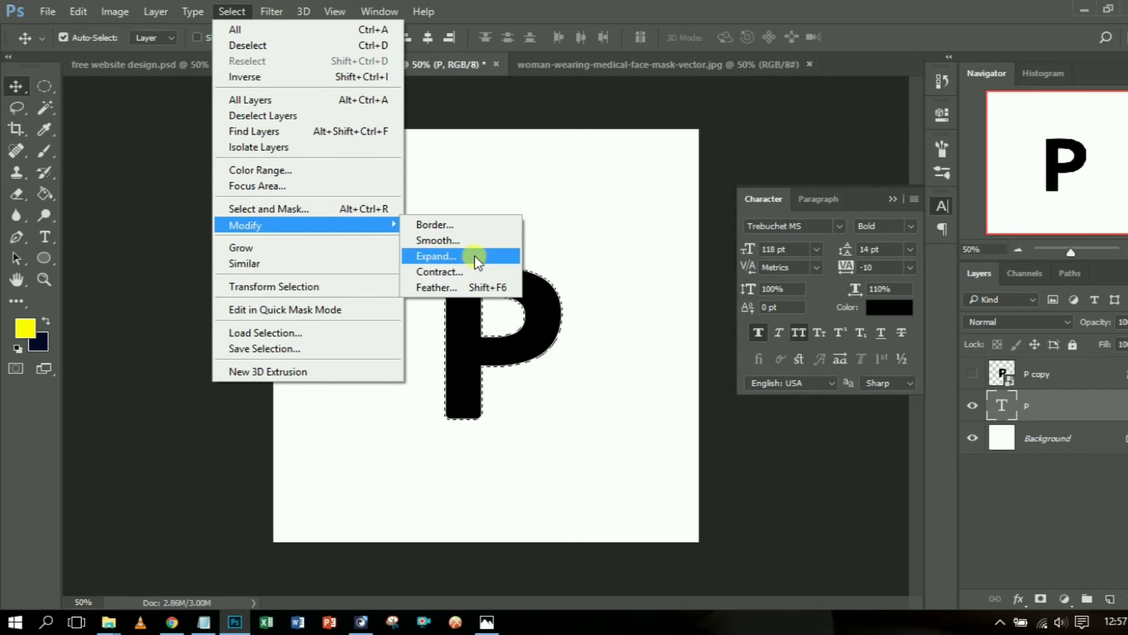
left_click(476, 259)
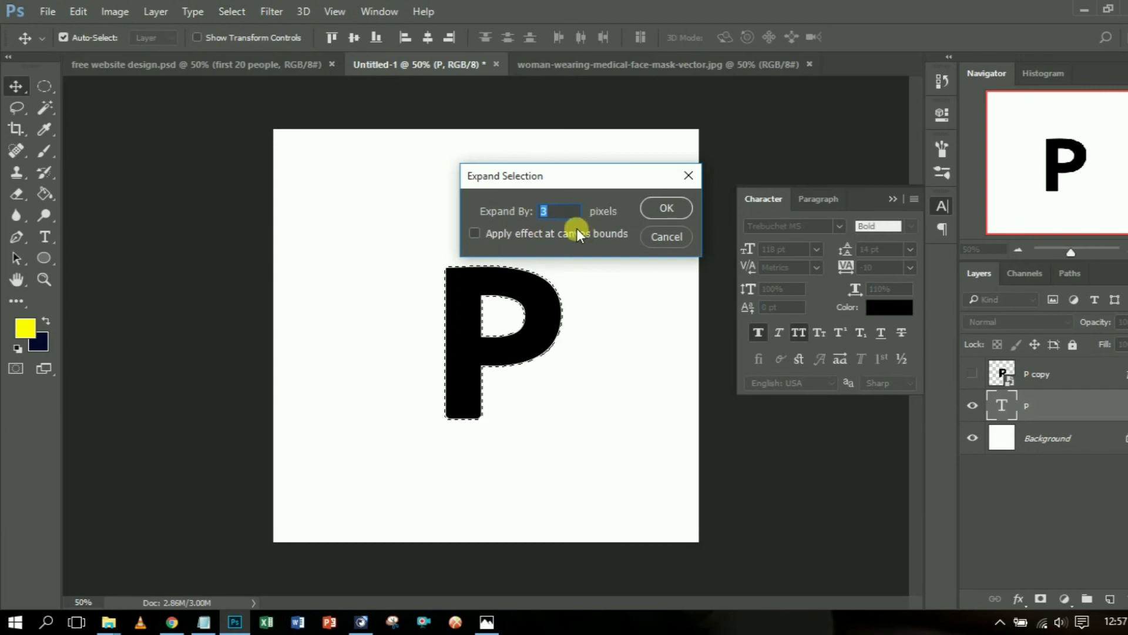
type("6")
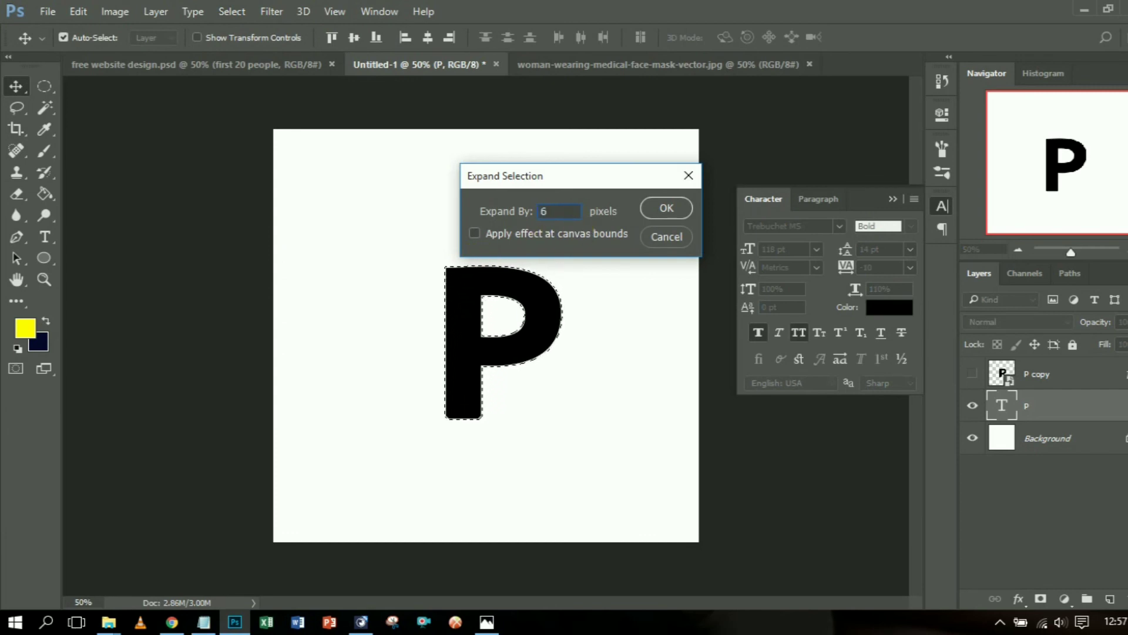
left_click(654, 207)
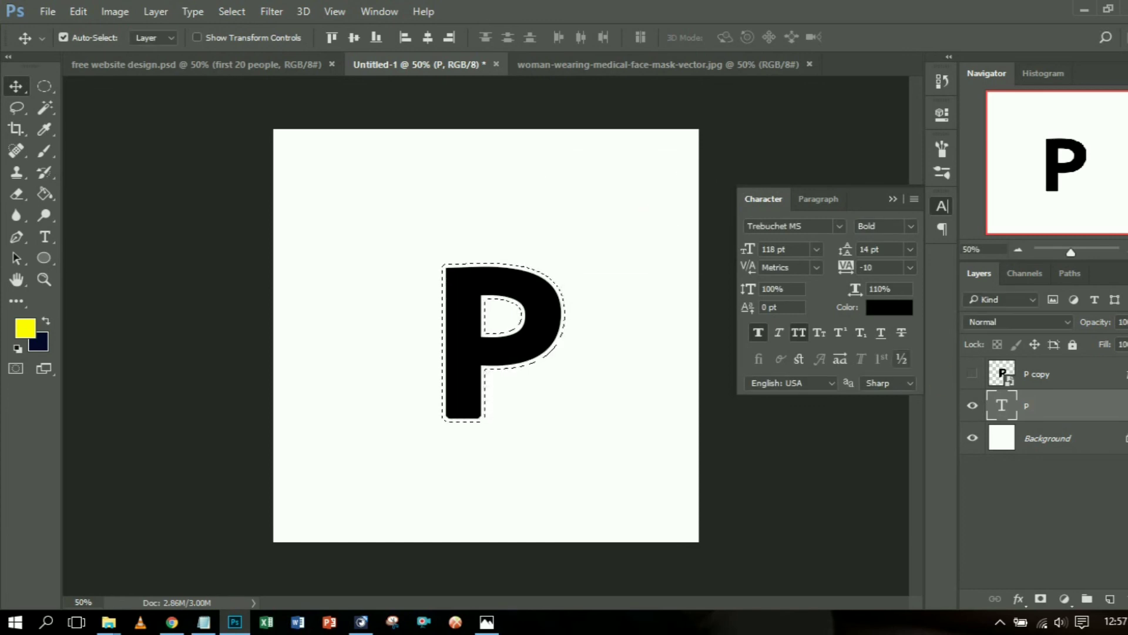
Create a new layer directly above the Background, fill the expanded selection on it with the yellow foreground colour, and deselect
left_click(1062, 440)
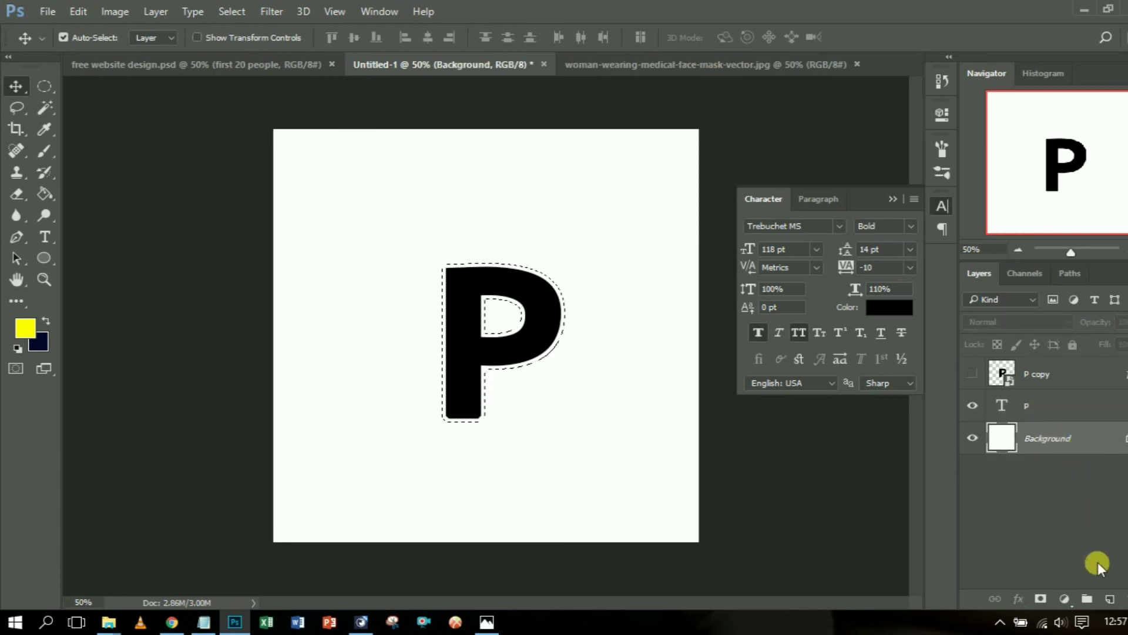
left_click(1111, 599)
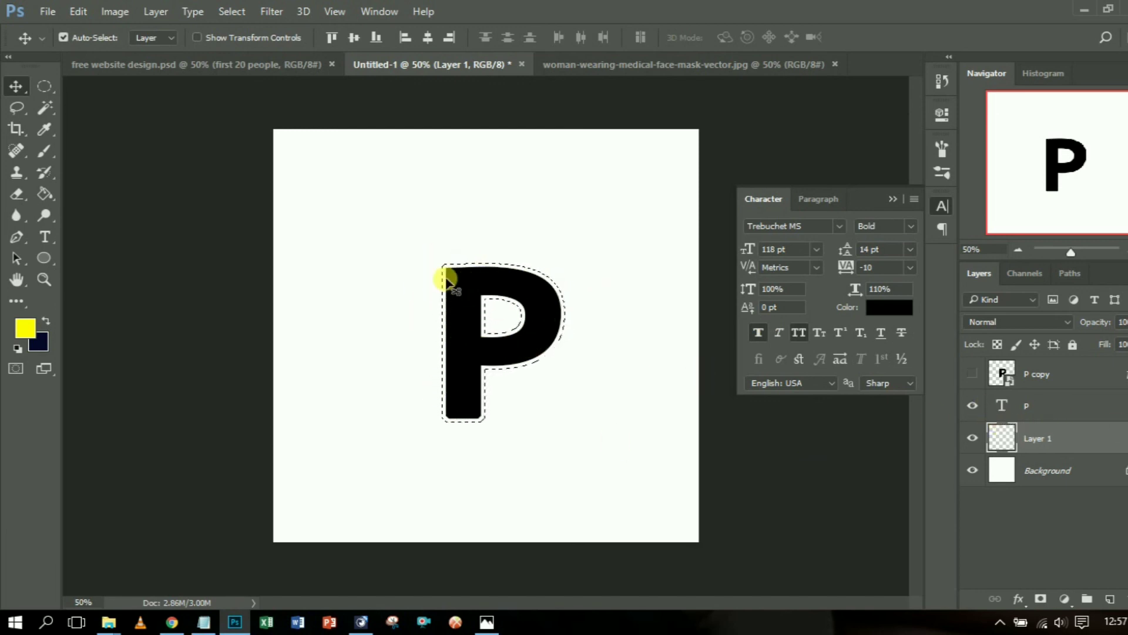
left_click(80, 12)
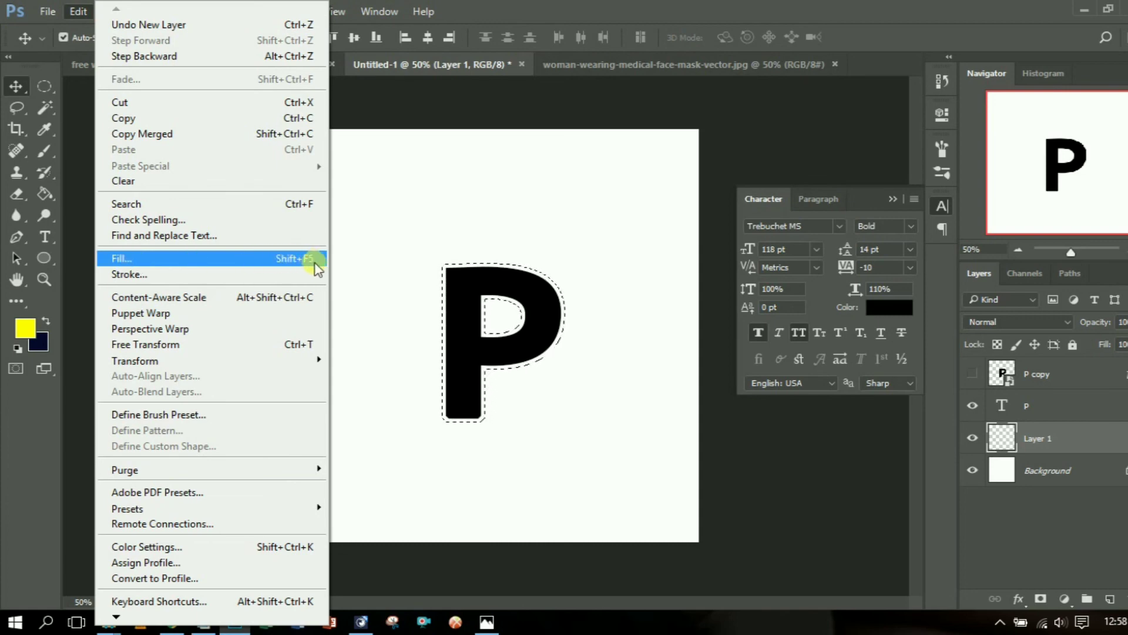
left_click(142, 255)
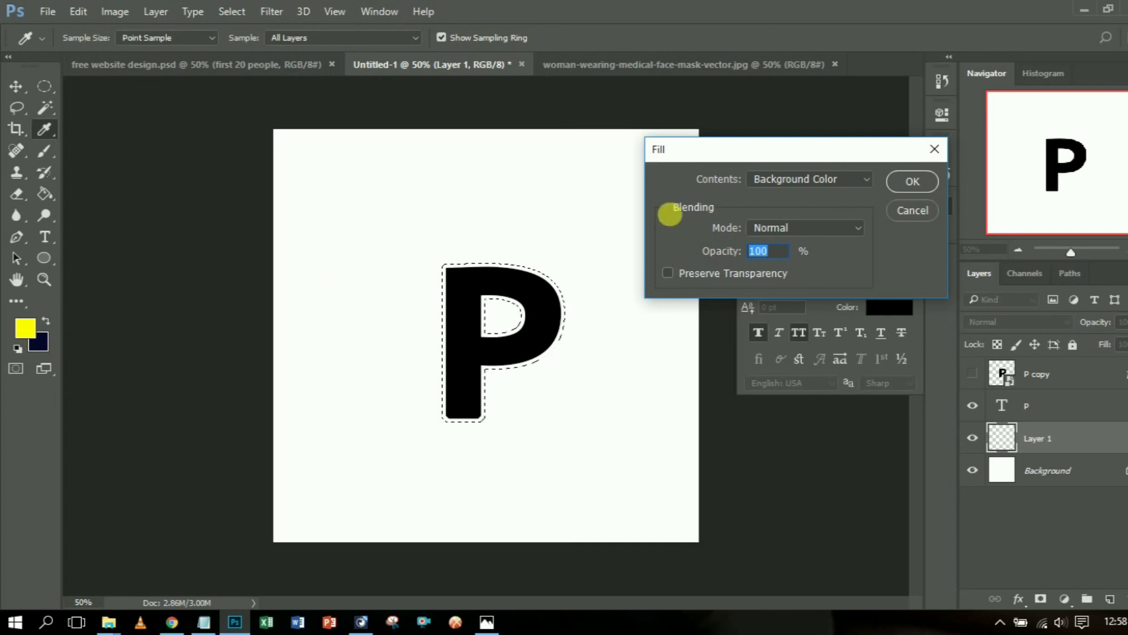
left_click(871, 180)
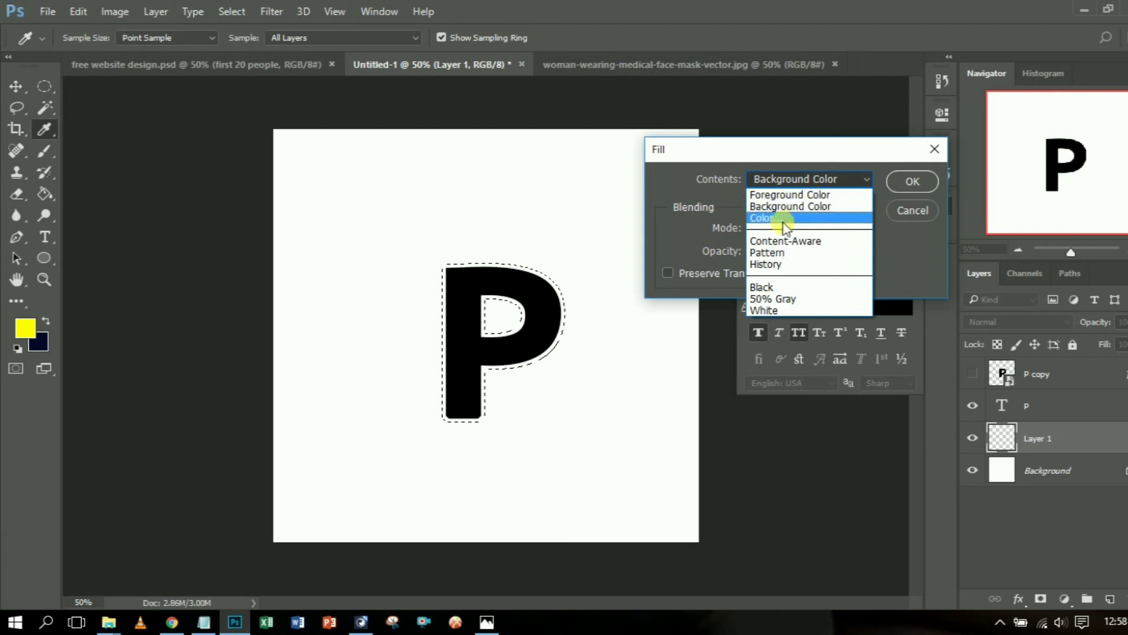
left_click(812, 195)
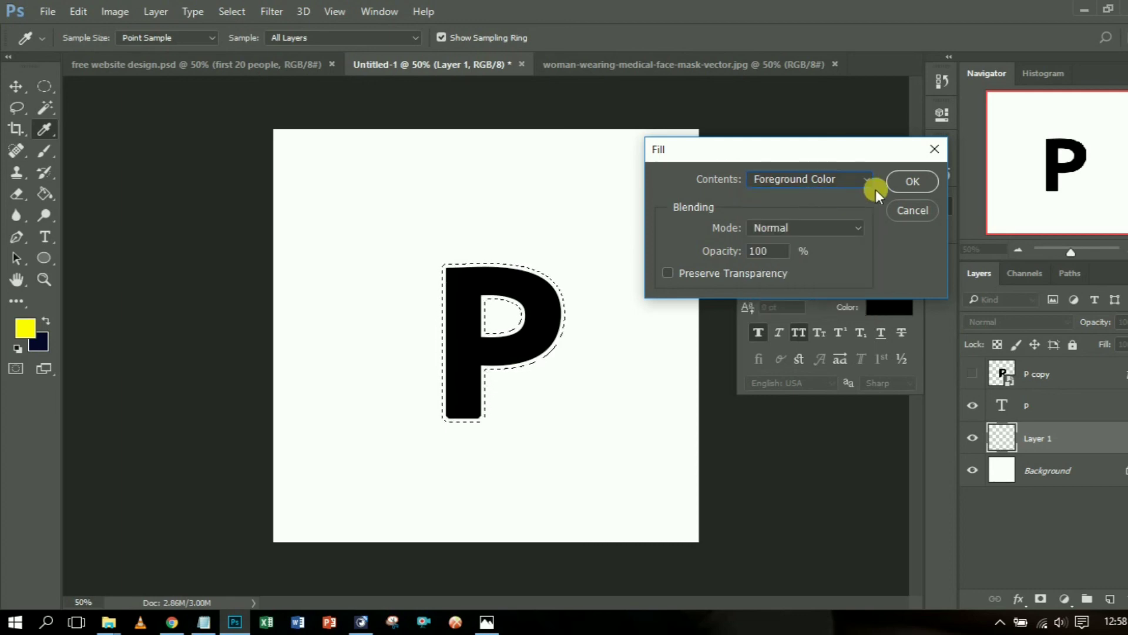
left_click(920, 184)
key("v")
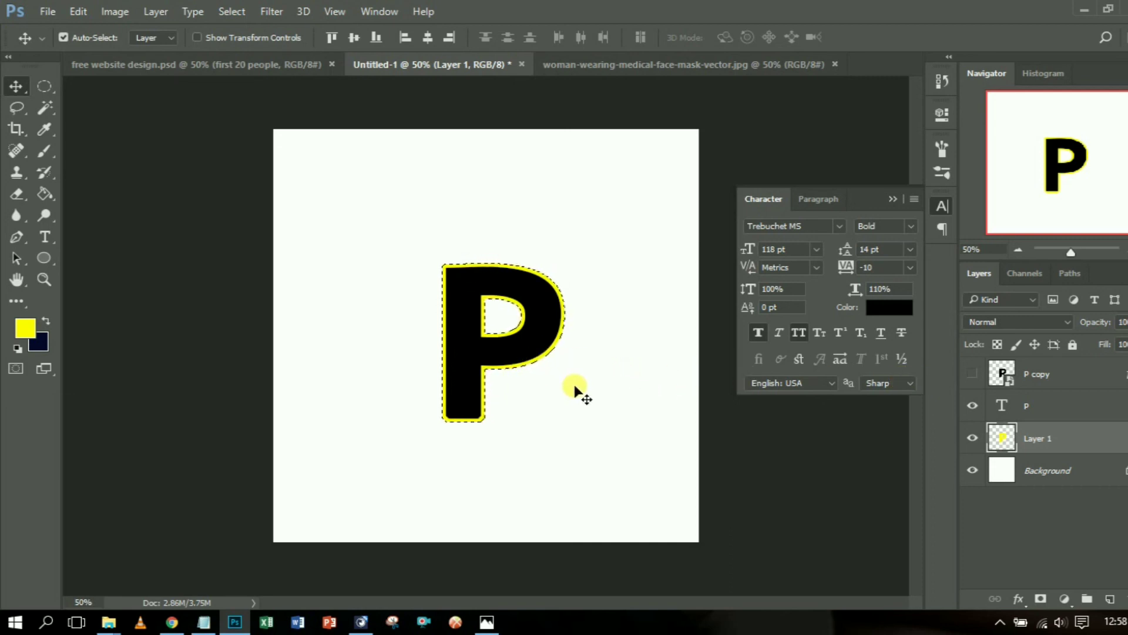
key("ctrl")
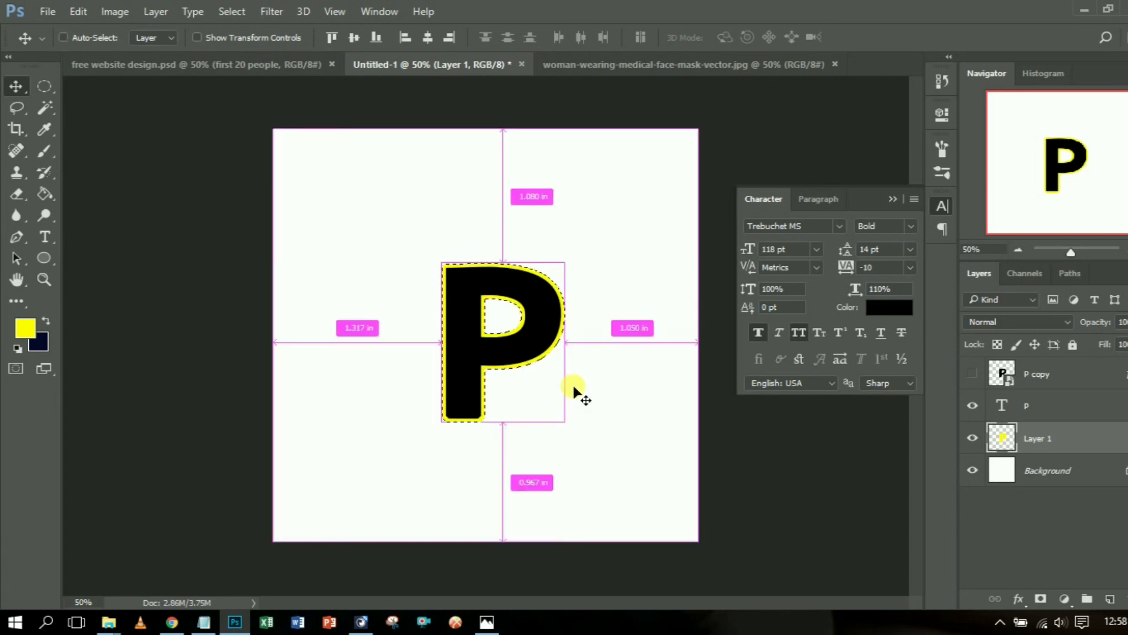
key("ctrl+d")
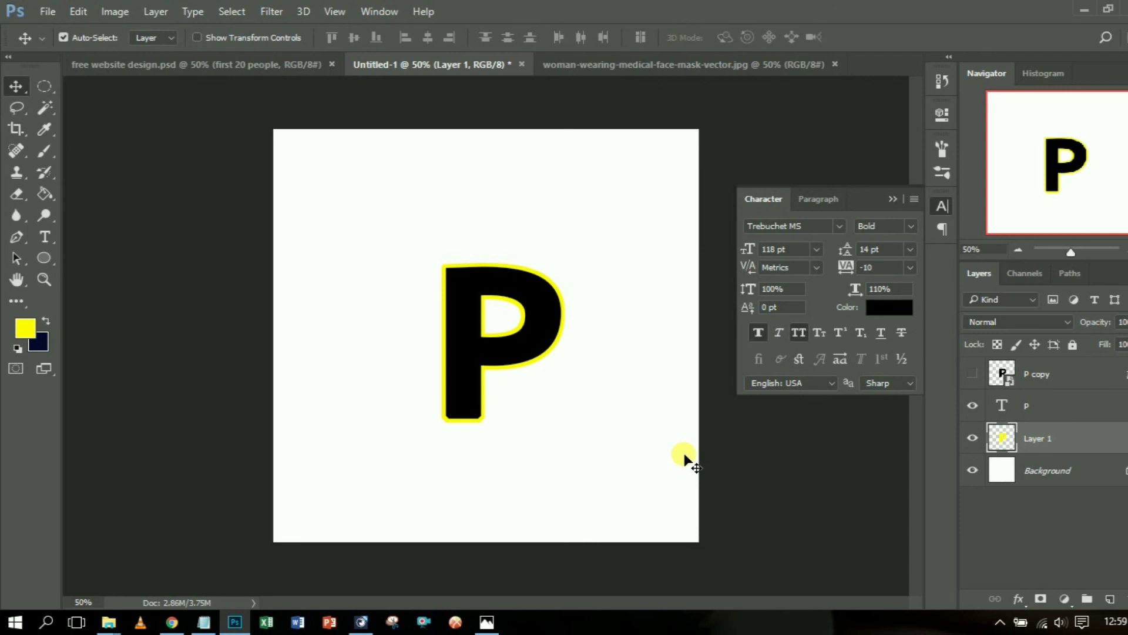
left_click(231, 12)
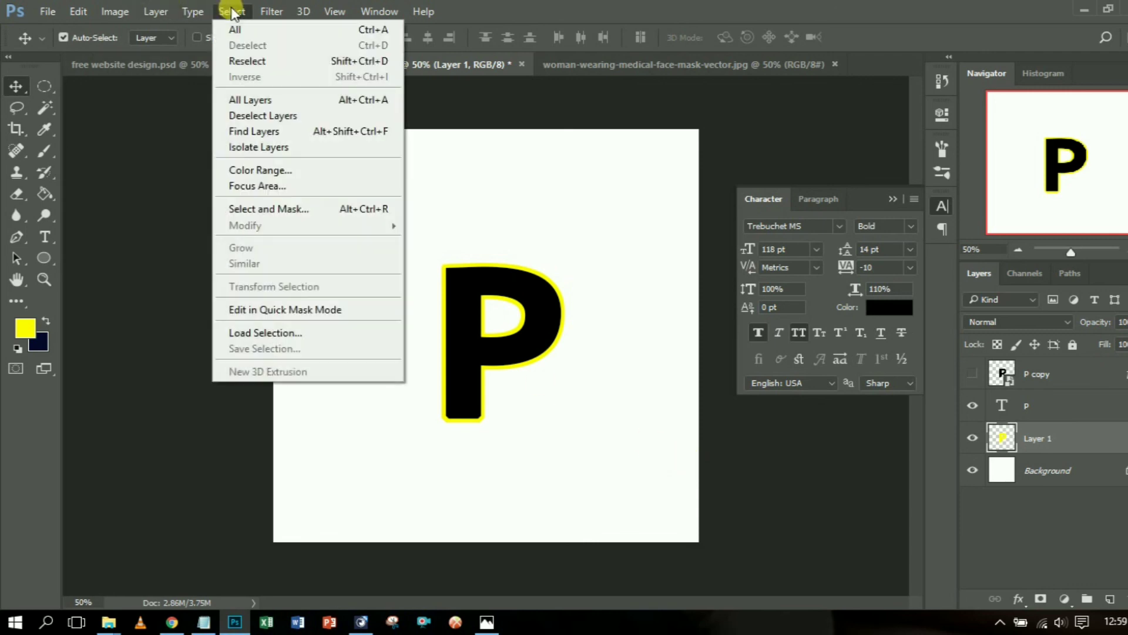
left_click(231, 11)
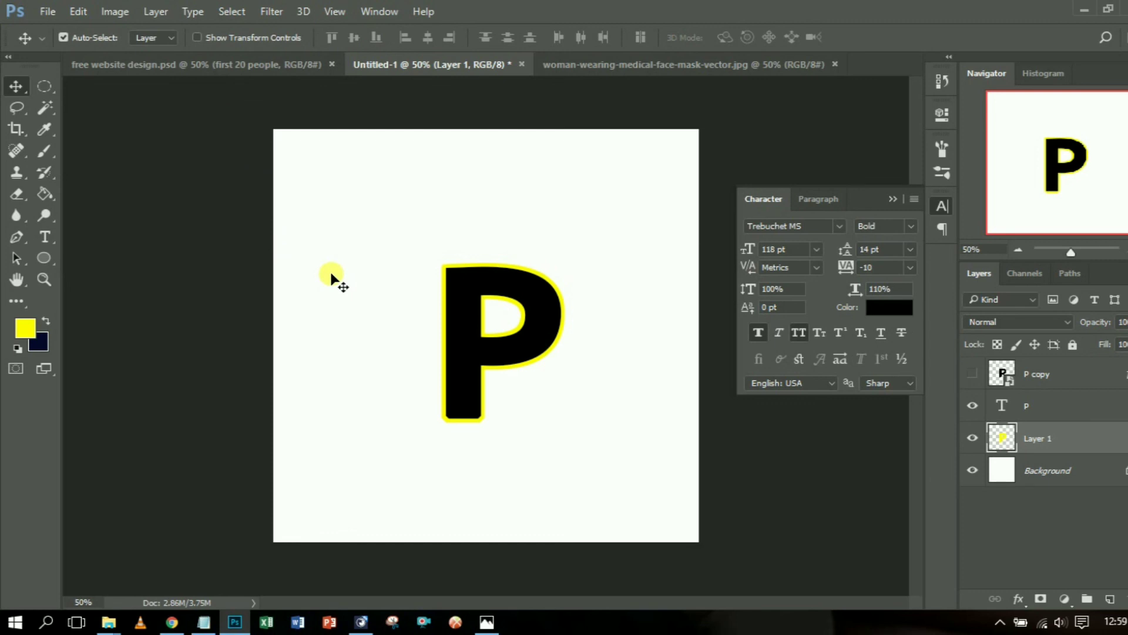
key("ctrl")
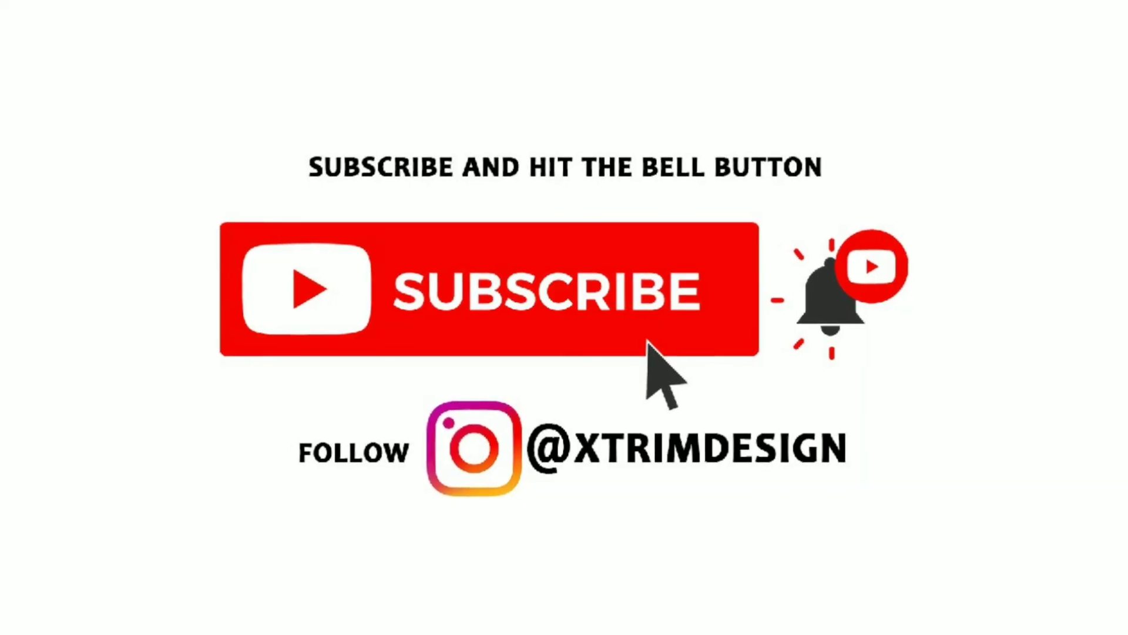